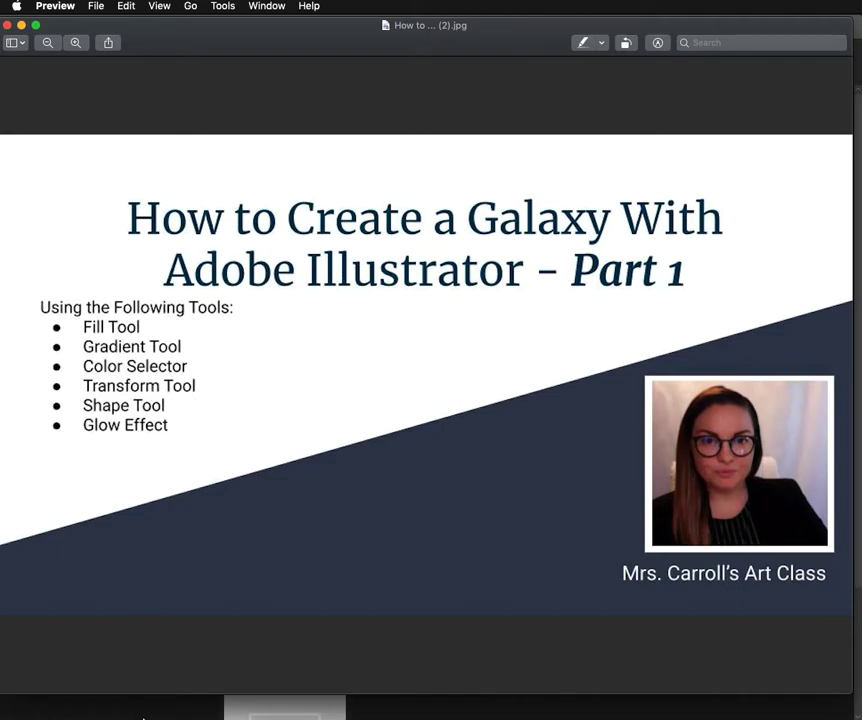
# - Leave the galaxy tutorial title slide in Preview and bring up Illustrator's Home screen
pyautogui.click(135, 712)
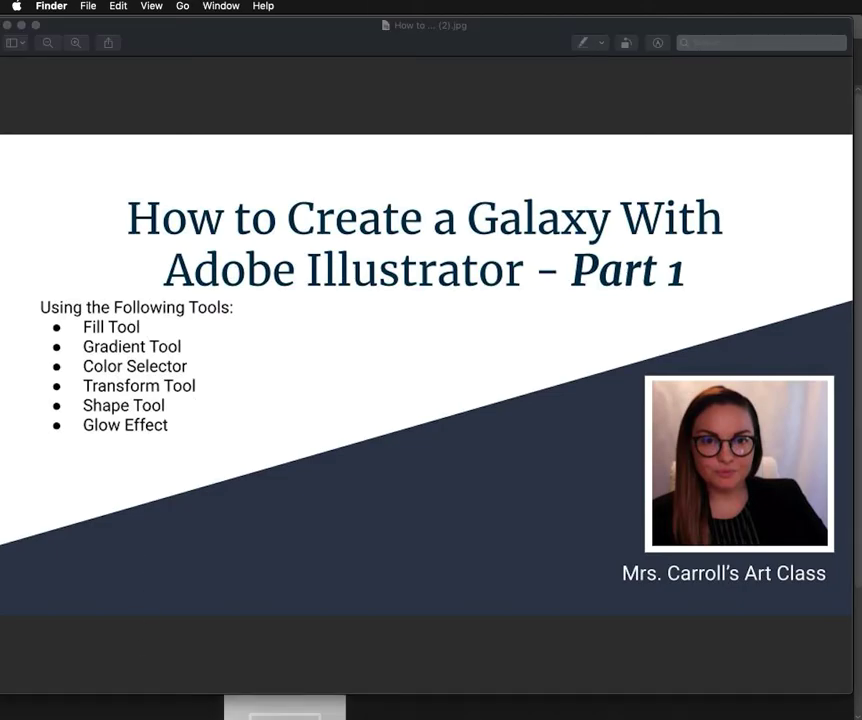
pyautogui.click(147, 713)
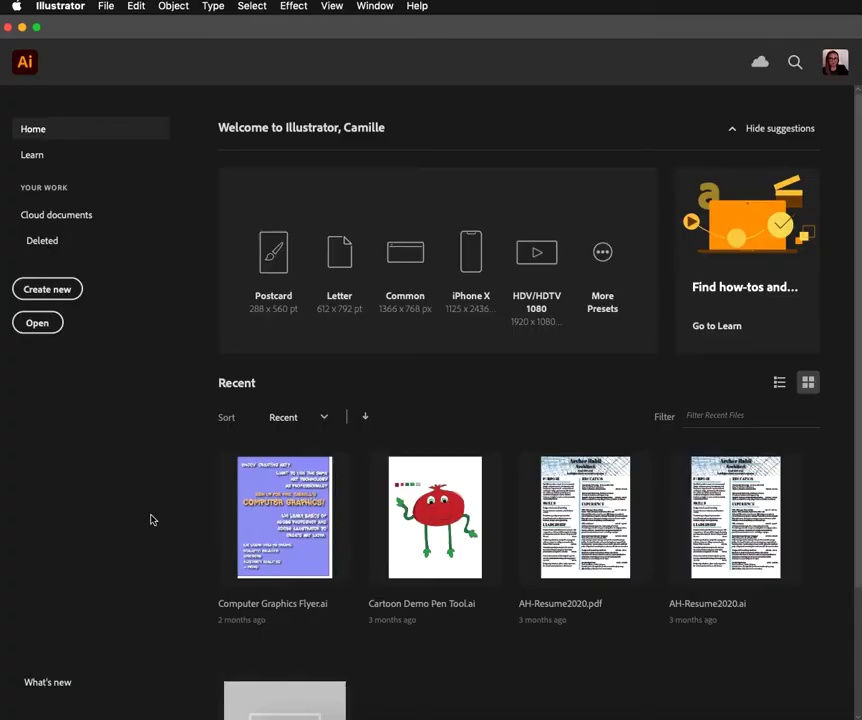
# - Create a new 10 × 10 in document in Inches units with a single artboard
pyautogui.click(52, 290)
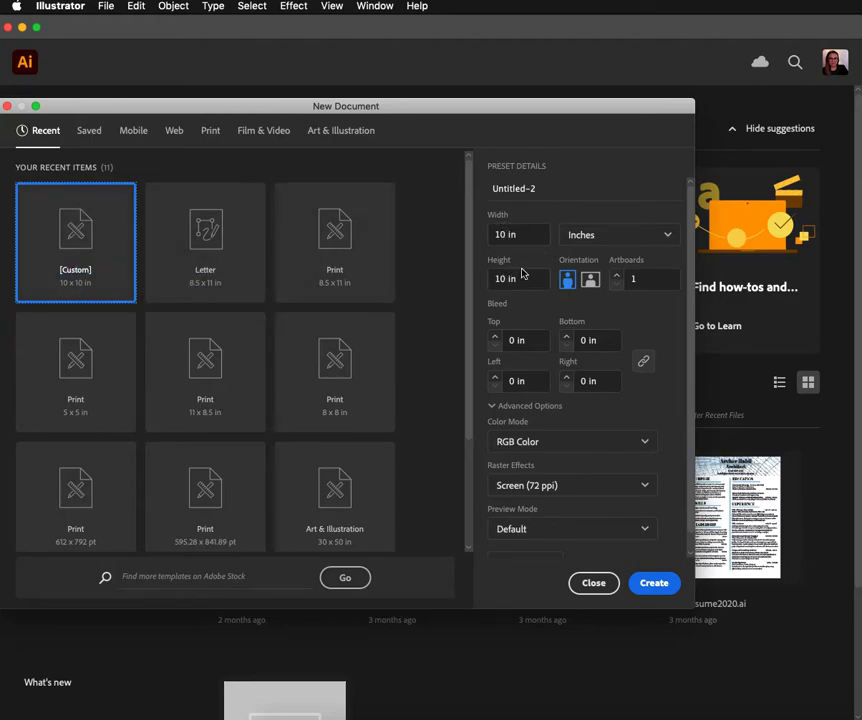
pyautogui.click(619, 235)
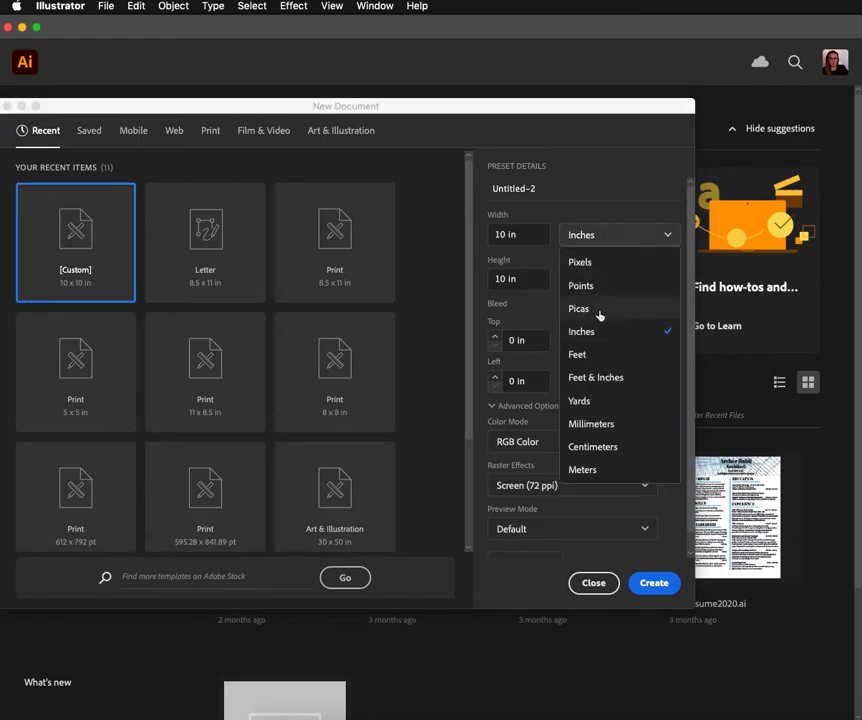
pyautogui.click(575, 331)
pyautogui.click(642, 235)
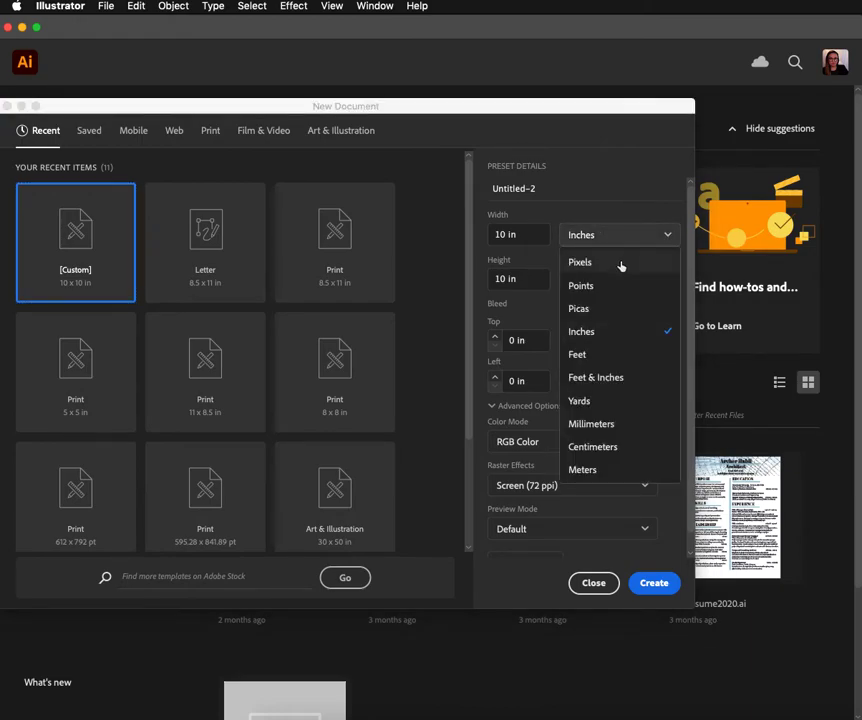
pyautogui.click(623, 236)
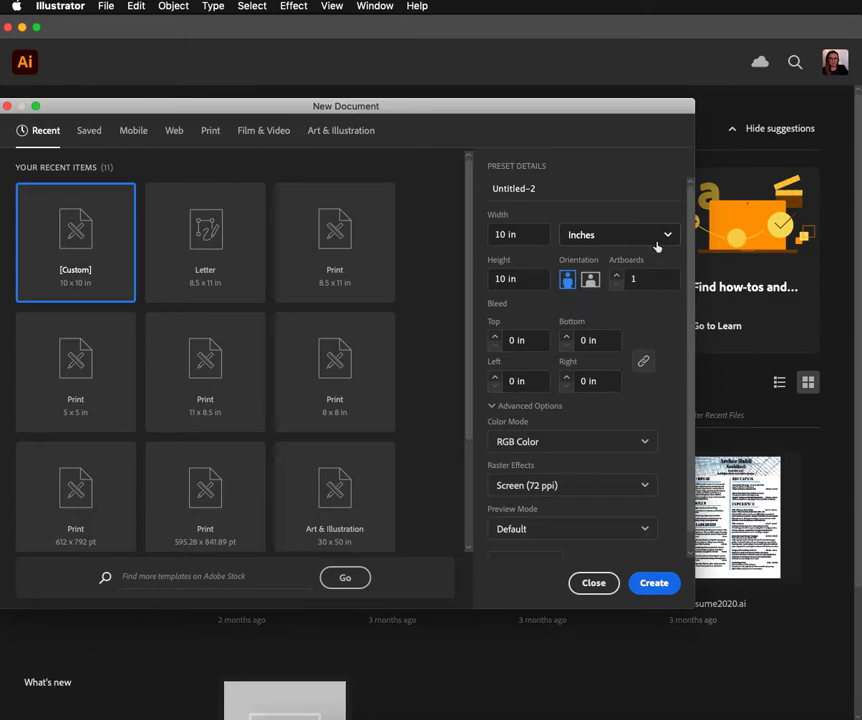
pyautogui.click(655, 586)
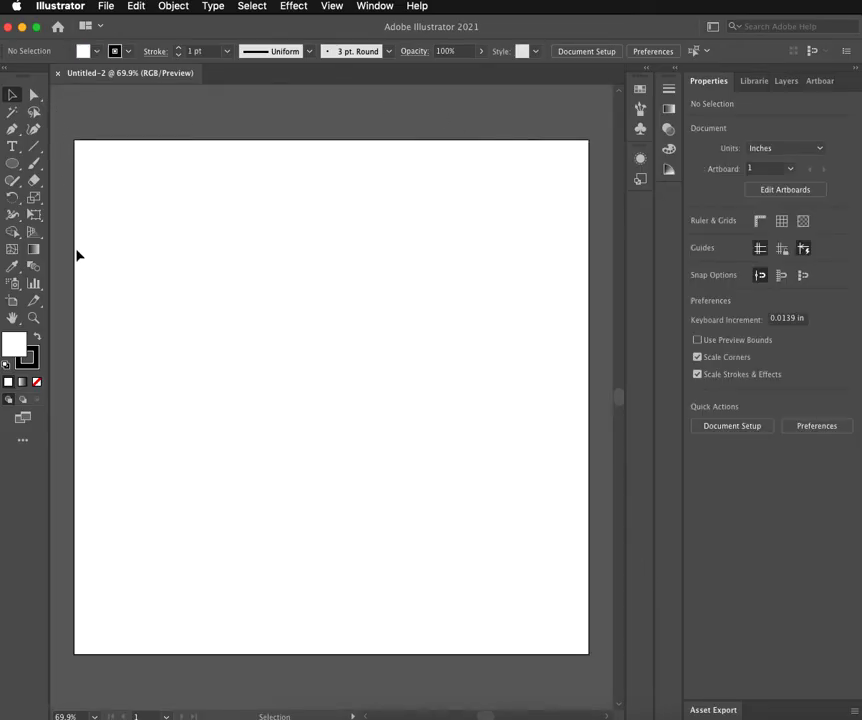
# - Turn on rulers around the artboard, keeping the Essentials Classic workspace
pyautogui.click(330, 6)
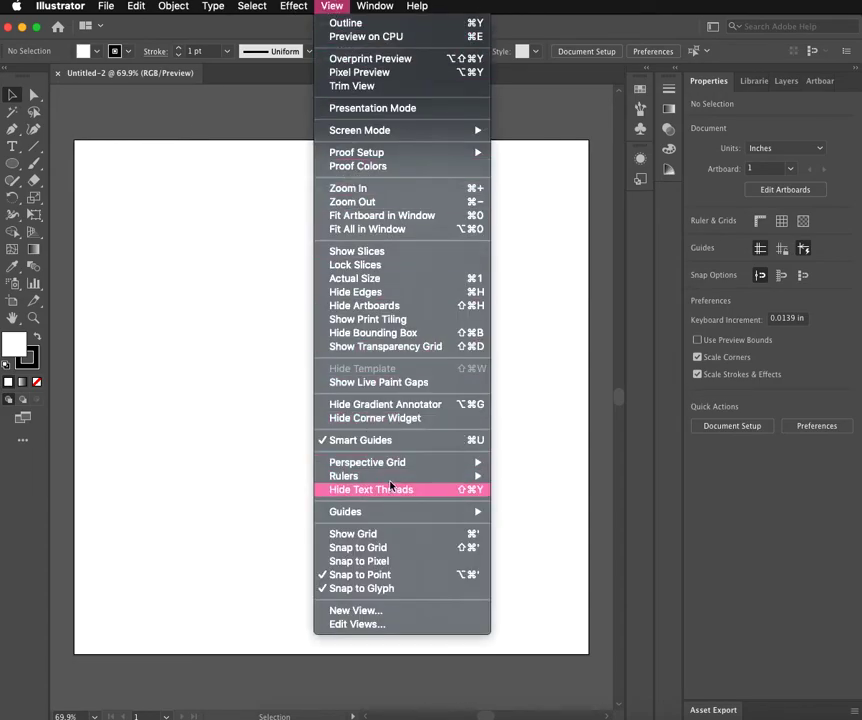
pyautogui.moveTo(390, 476)
pyautogui.click(537, 473)
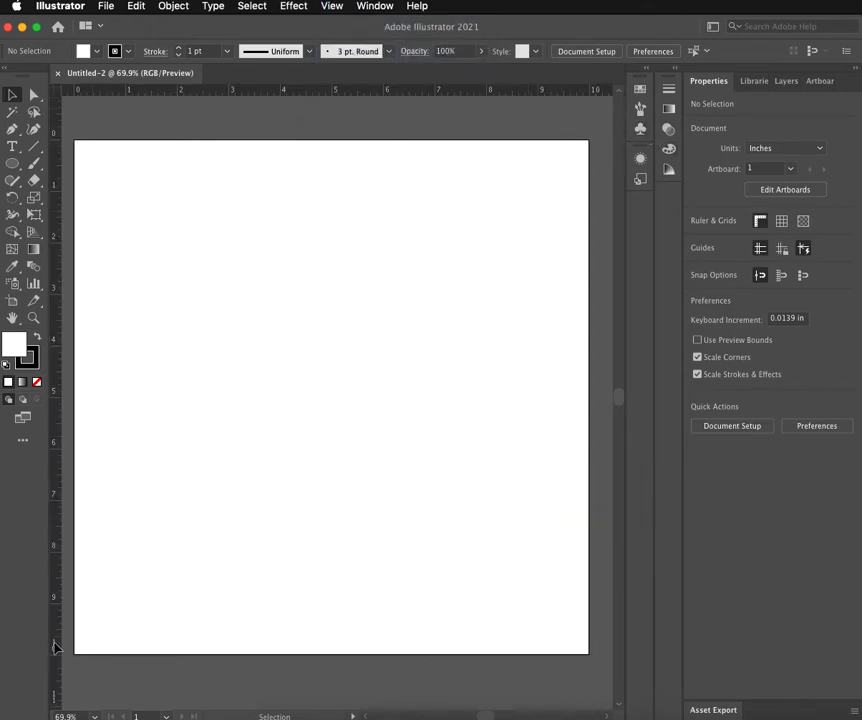
pyautogui.click(713, 28)
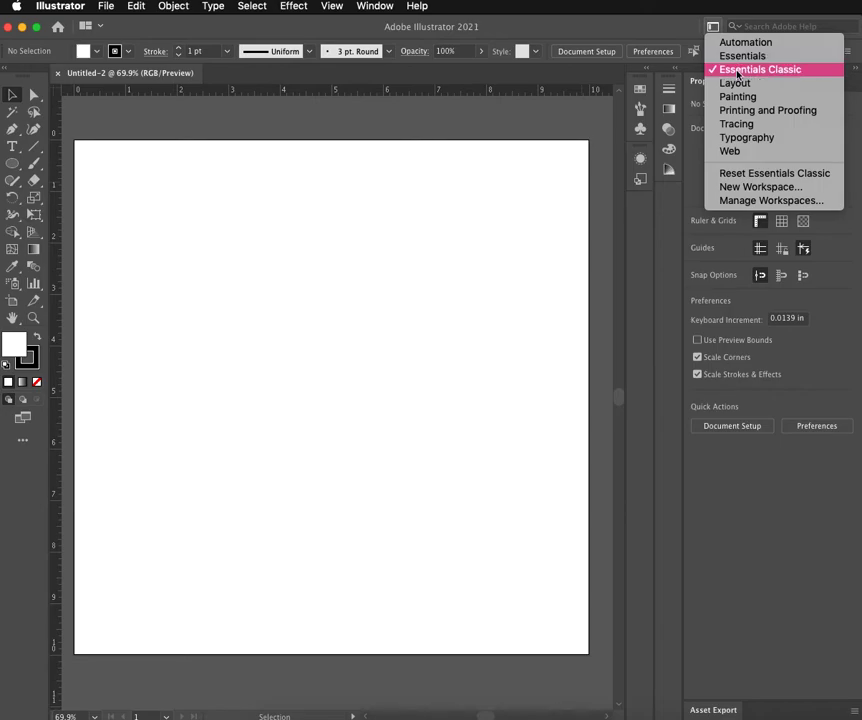
pyautogui.click(115, 237)
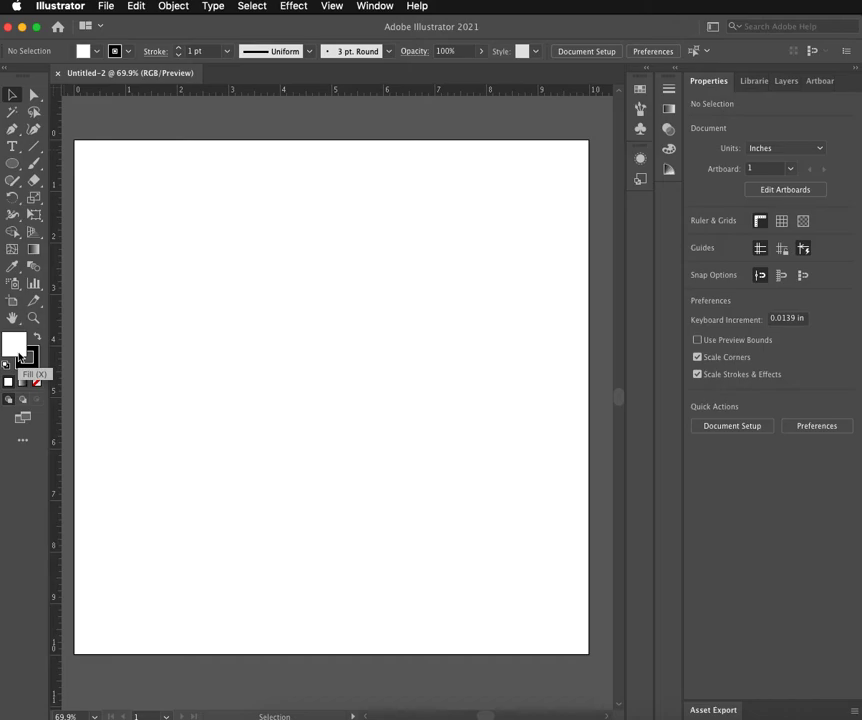
# - With the Rectangle tool, set stroke to None and fill to near-black 020202
pyautogui.click(15, 164)
pyautogui.click(70, 163)
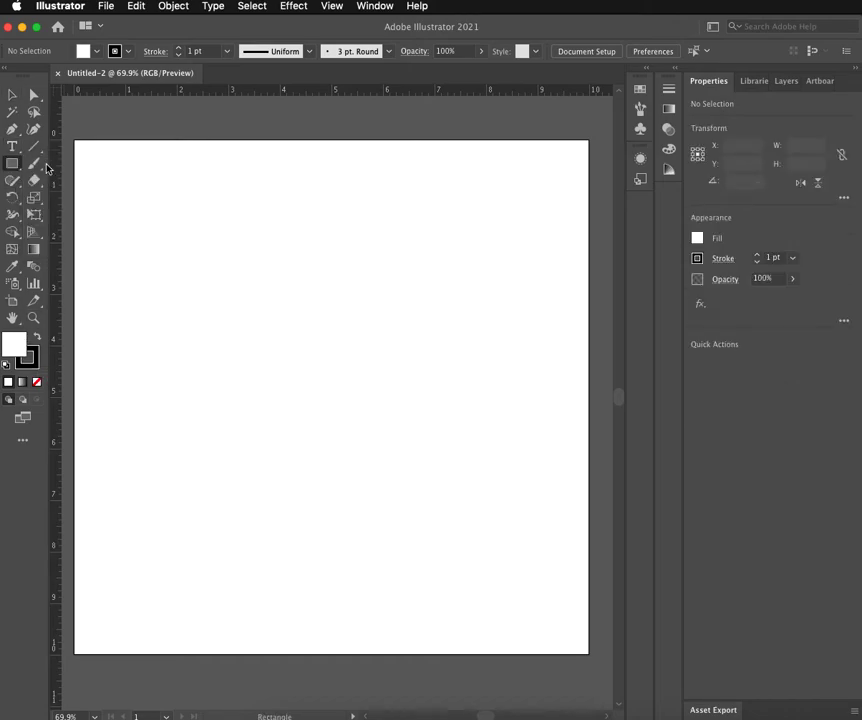
pyautogui.click(32, 355)
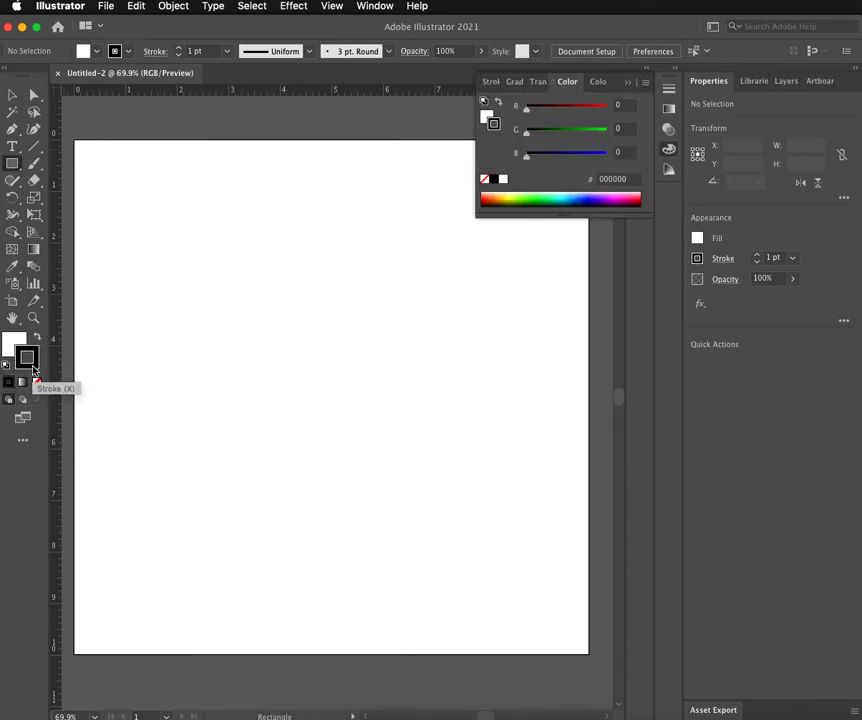
pyautogui.click(38, 384)
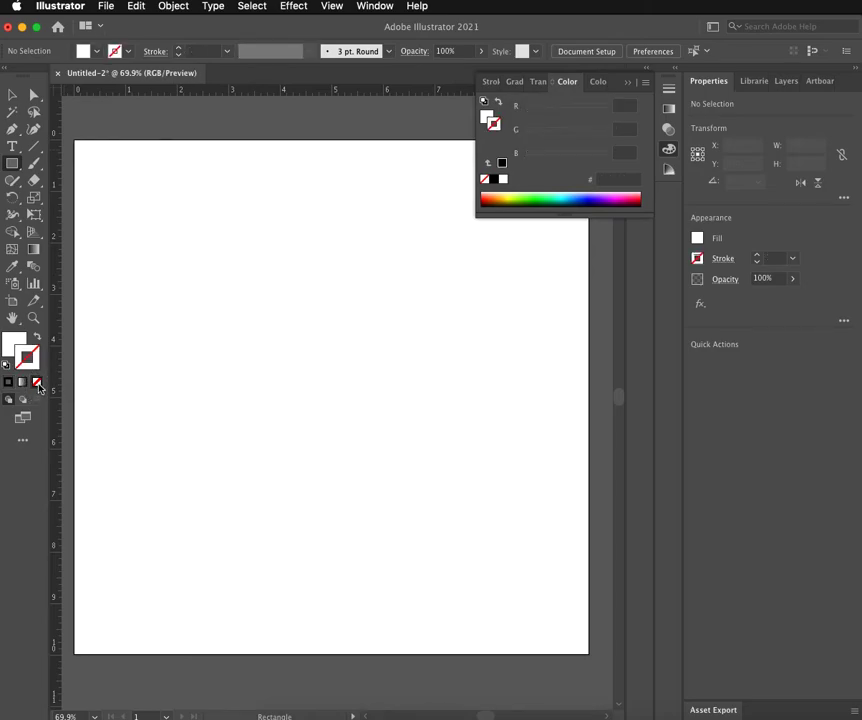
pyautogui.click(9, 350)
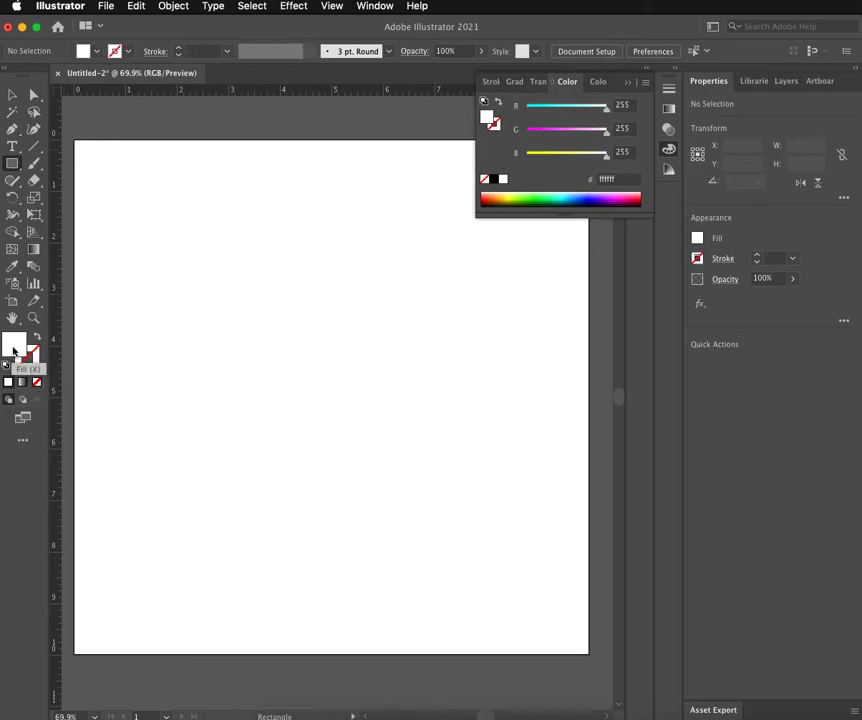
pyautogui.doubleClick(13, 350)
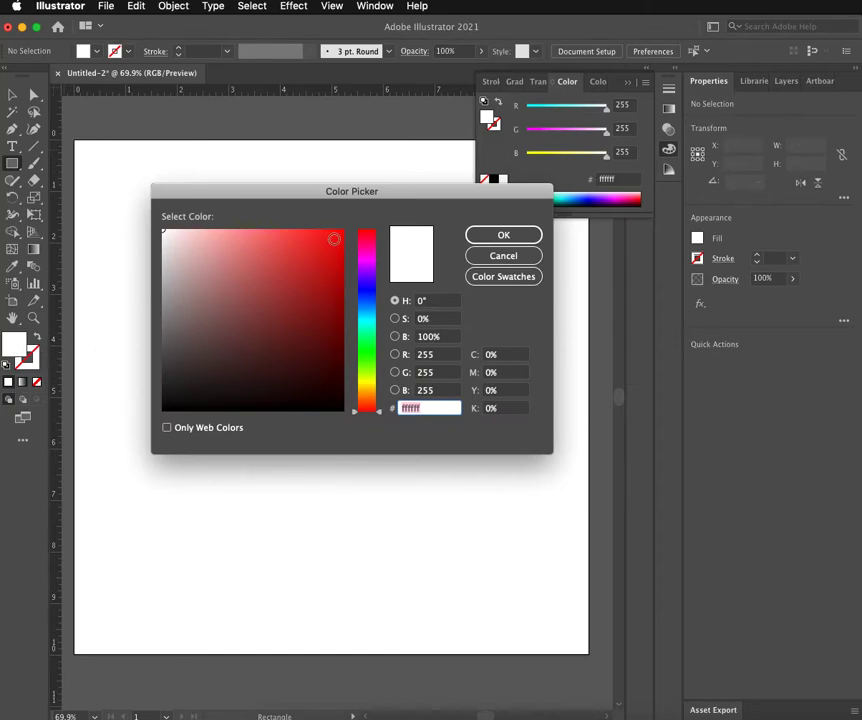
pyautogui.click(164, 409)
pyautogui.click(483, 234)
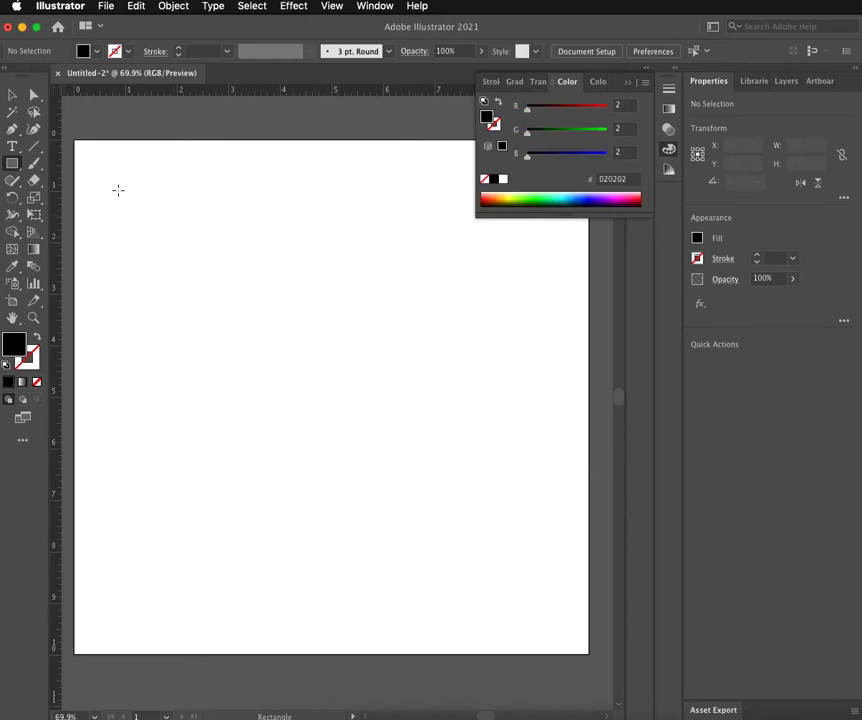
# - Enter a 10 in × 10 in size in the Rectangle dialog
pyautogui.click(180, 260)
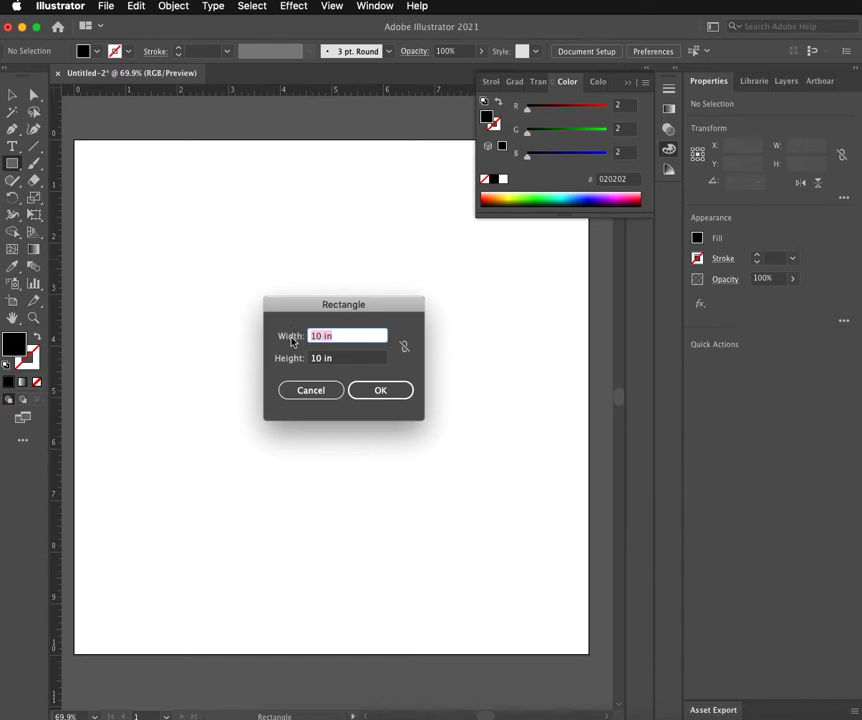
pyautogui.write('10')
pyautogui.click(346, 335)
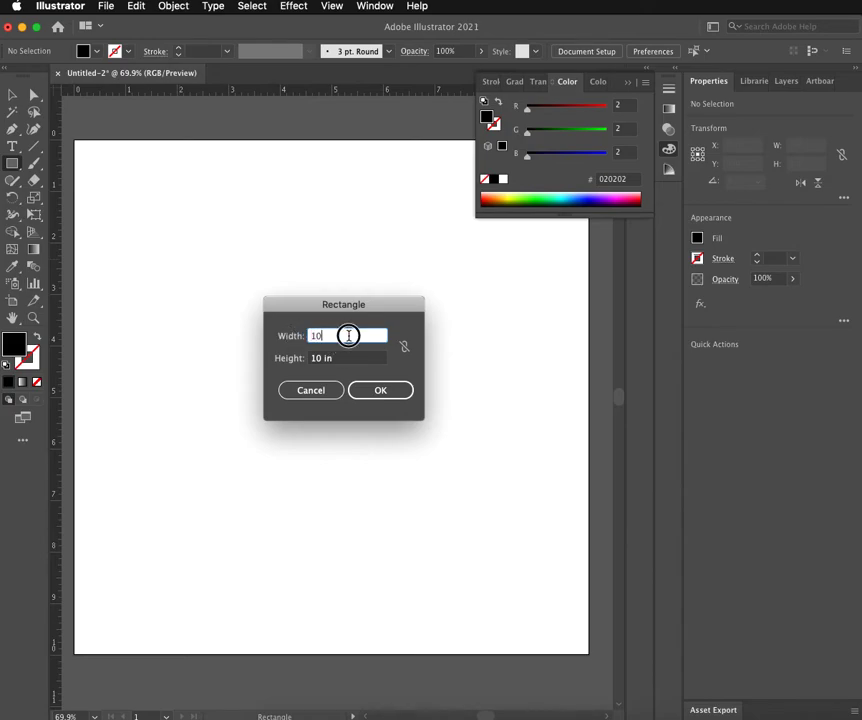
pyautogui.click(366, 360)
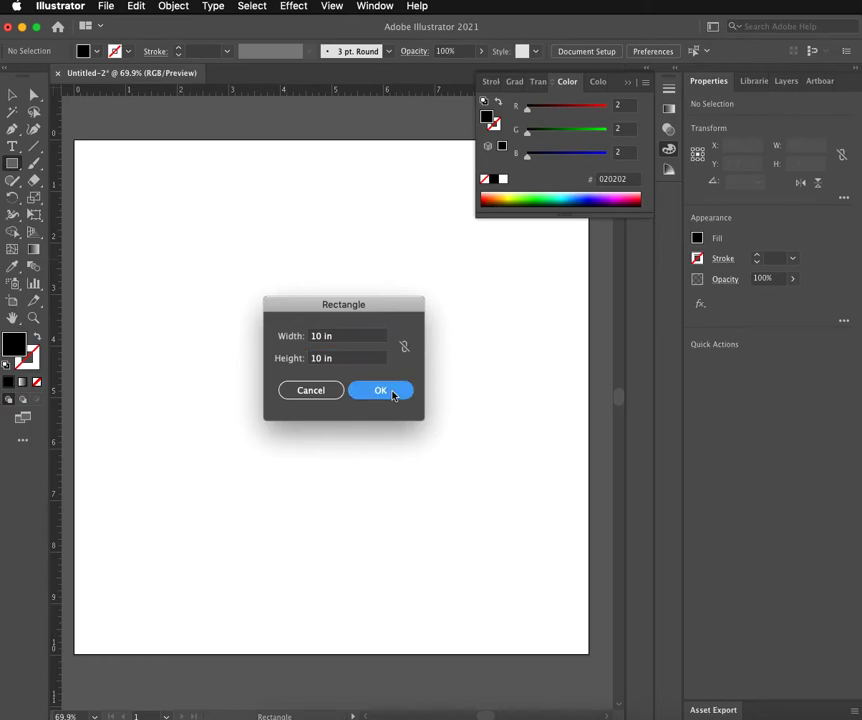
# - Create the black 10 × 10 in rectangle, align it to the artboard, and reveal it in Layer 1
pyautogui.click(380, 390)
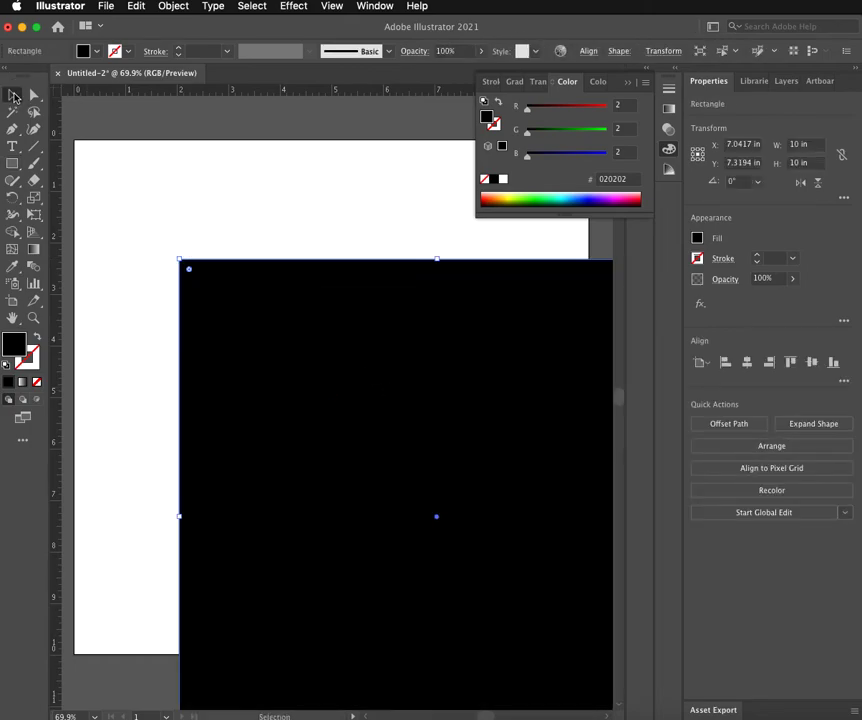
pyautogui.click(12, 96)
pyautogui.moveTo(379, 402); pyautogui.dragTo(275, 285)
pyautogui.click(439, 672)
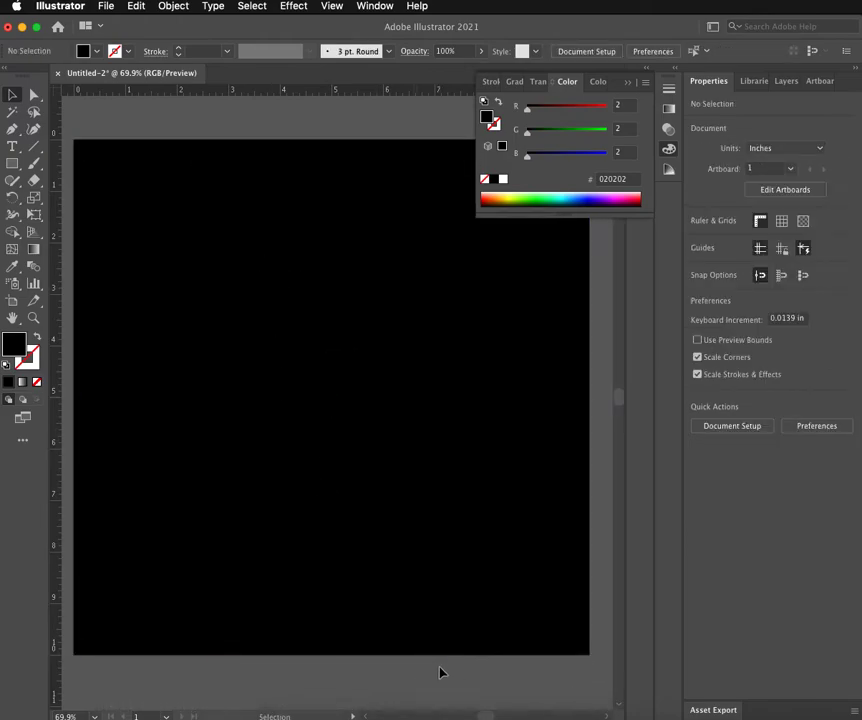
pyautogui.click(789, 85)
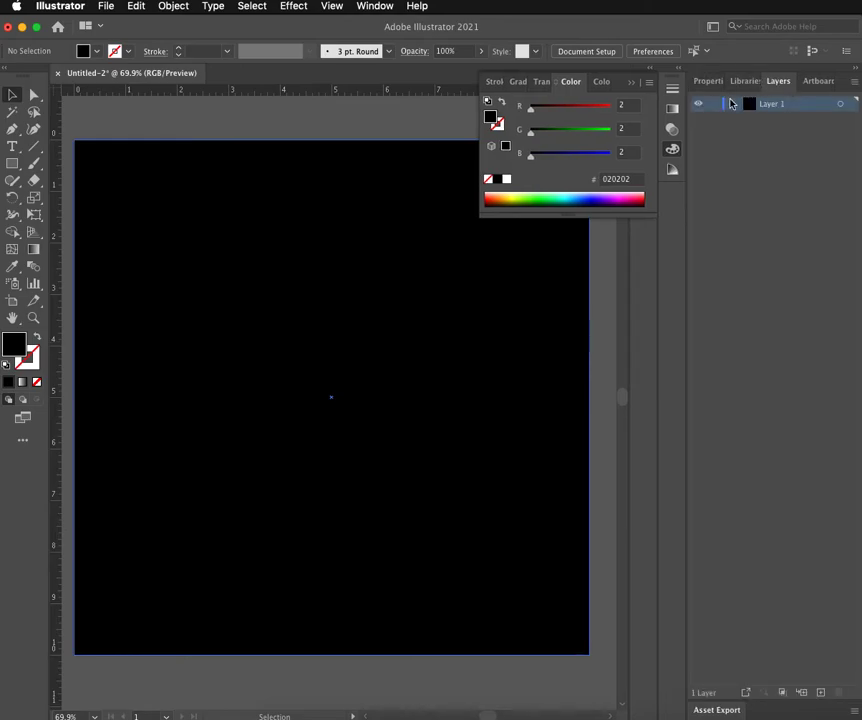
pyautogui.click(734, 106)
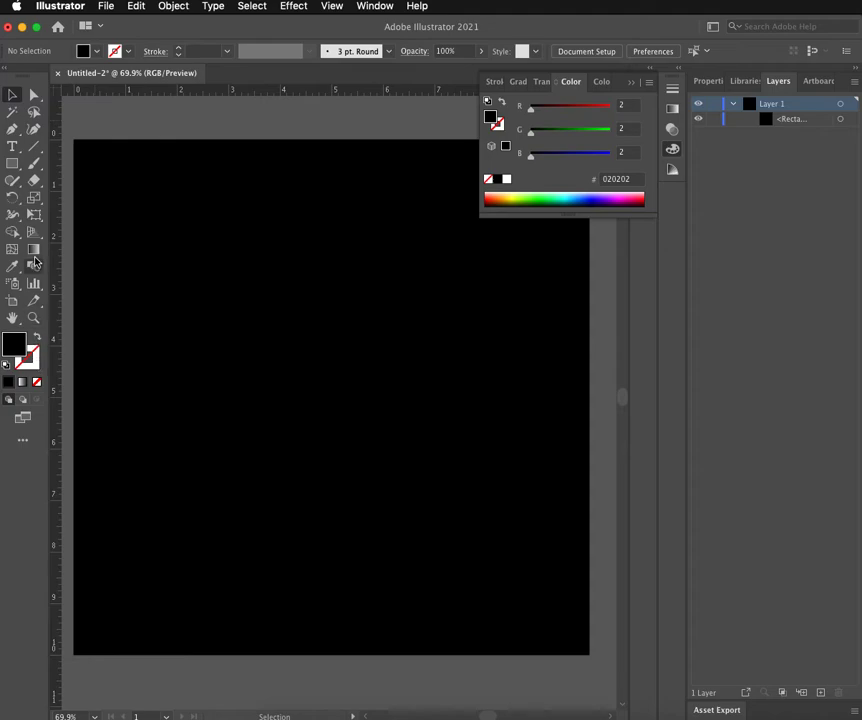
# - Switch to the Ellipse tool and set the fill to deep blue 1451b2
pyautogui.click(14, 165)
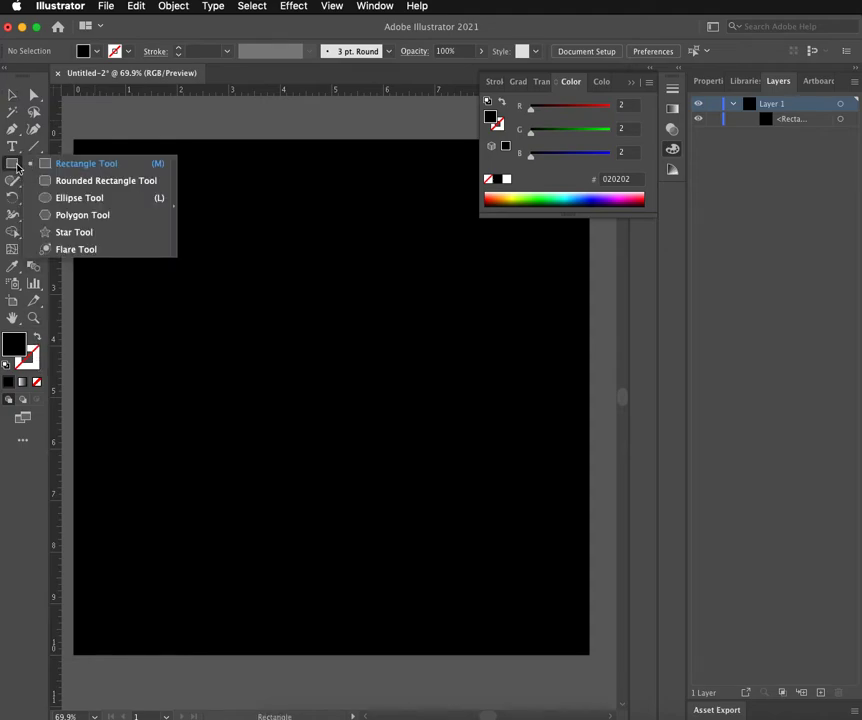
pyautogui.click(66, 199)
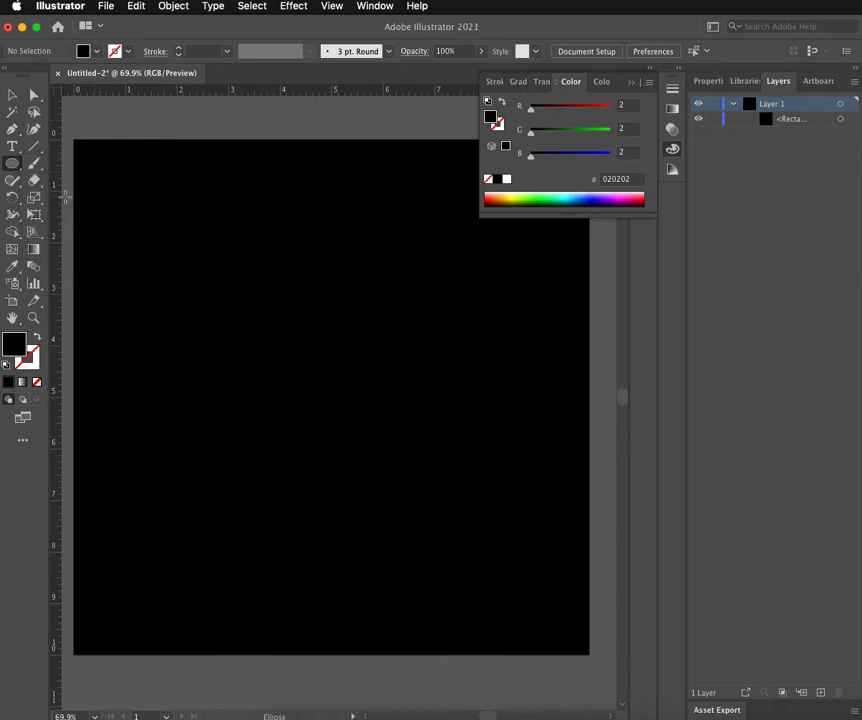
pyautogui.doubleClick(14, 344)
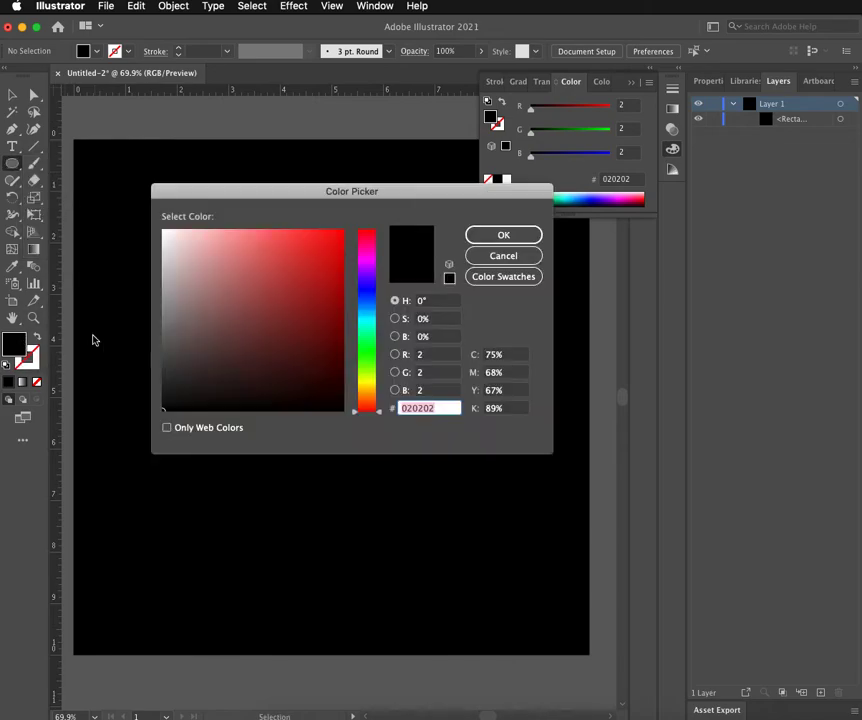
pyautogui.click(375, 300)
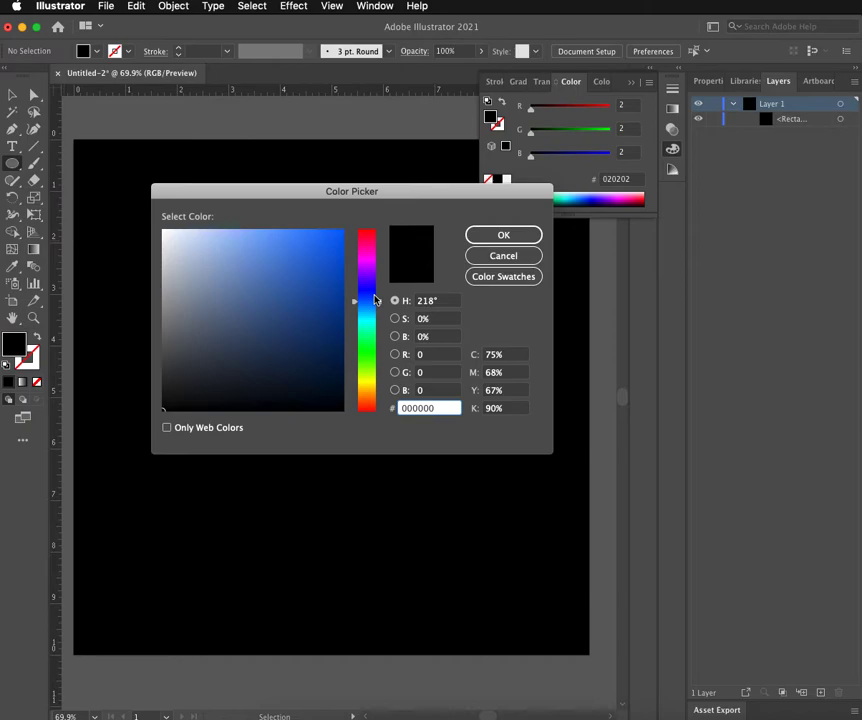
pyautogui.click(324, 284)
pyautogui.click(503, 234)
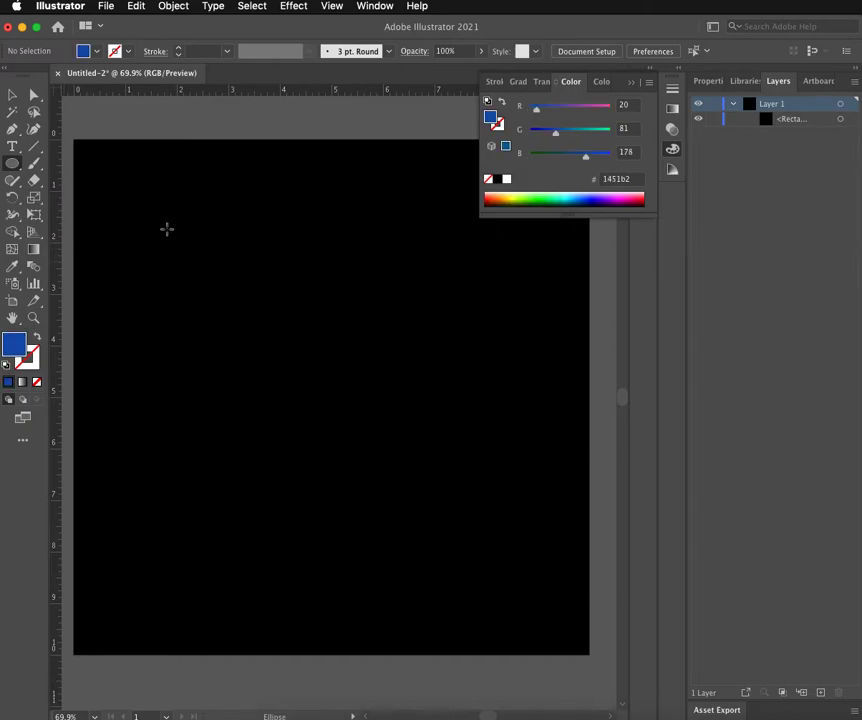
# - Draw a blue circle about 3.07 in wide in the artboard's upper-left and reposition it
pyautogui.moveTo(166, 228); pyautogui.dragTo(288, 386)
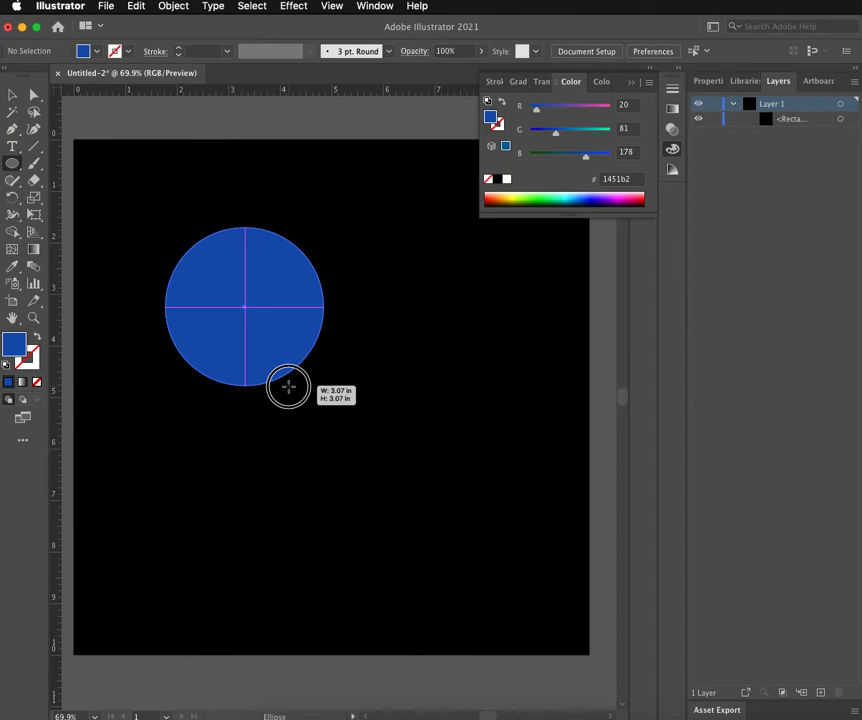
pyautogui.moveTo(288, 386); pyautogui.dragTo(289, 387)
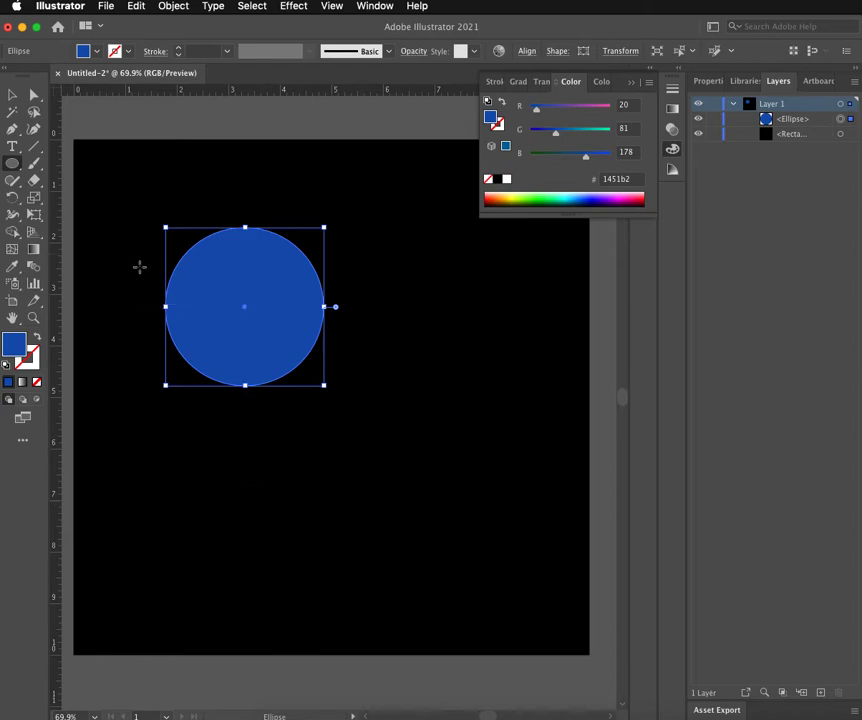
pyautogui.click(14, 97)
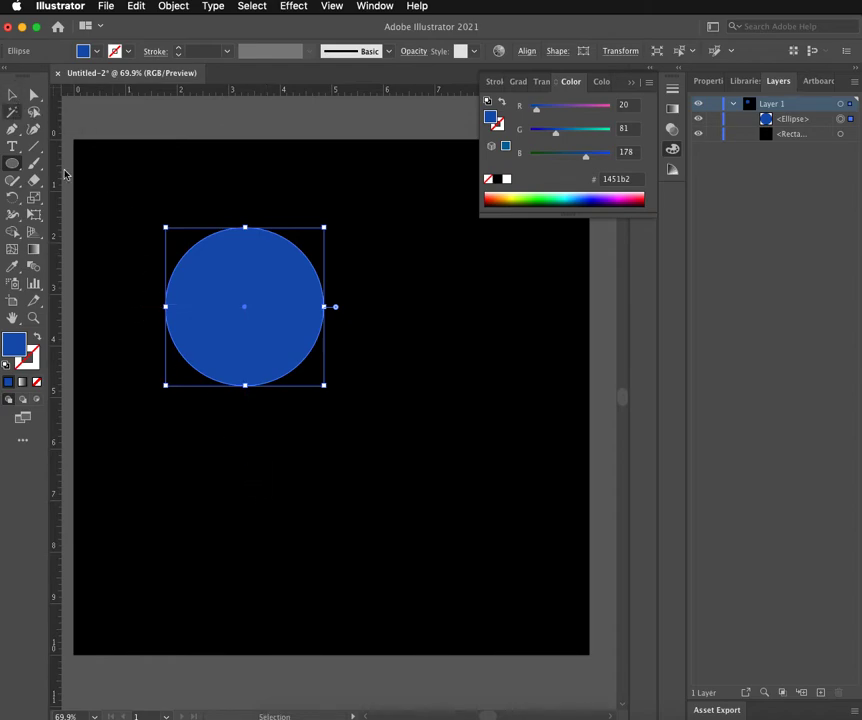
pyautogui.moveTo(325, 384); pyautogui.dragTo(324, 449)
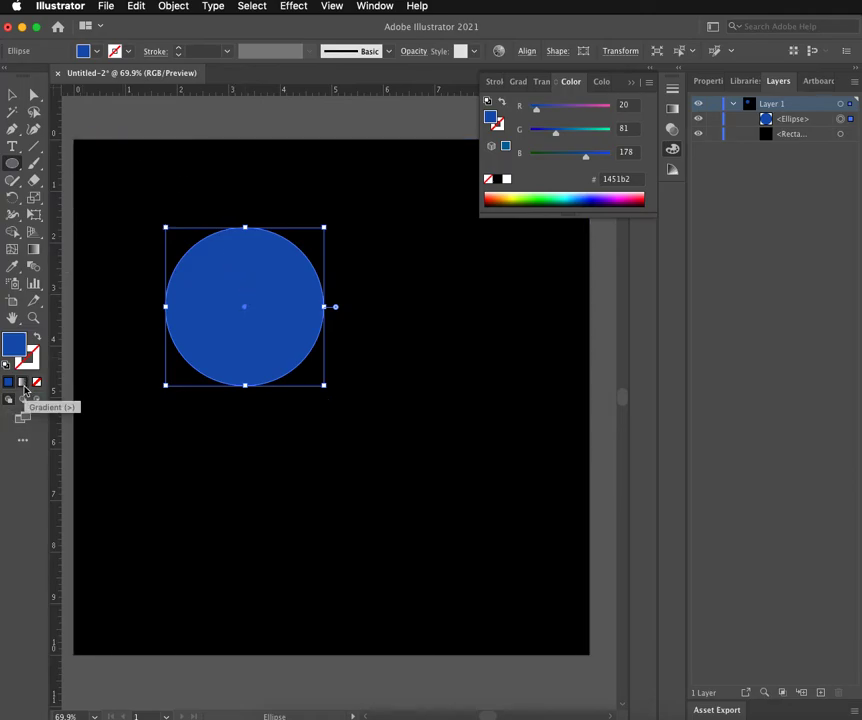
# - Show the Gradient panel from its tab and the Window > Gradient menu item
pyautogui.click(518, 82)
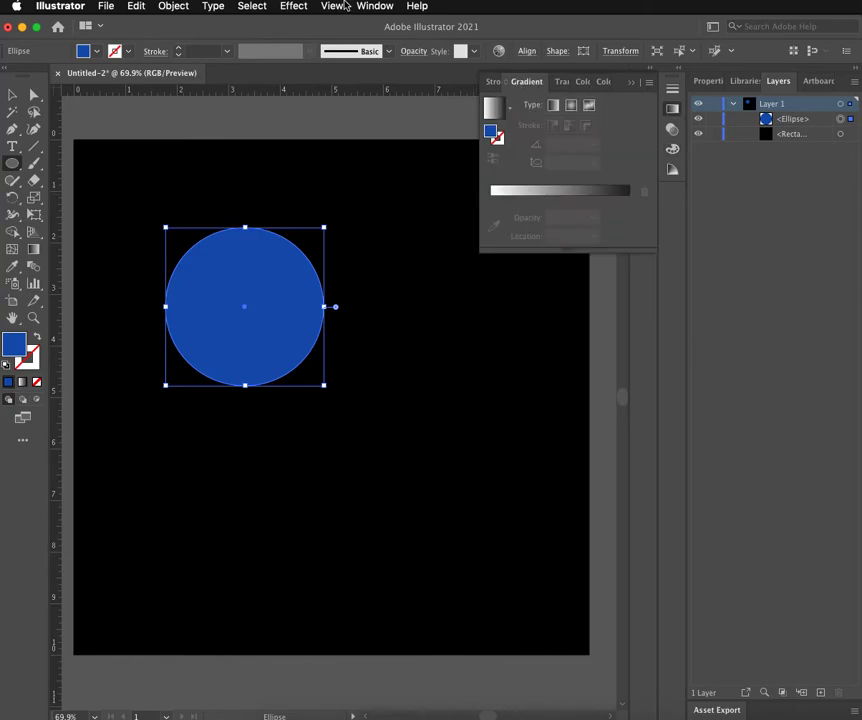
pyautogui.click(377, 7)
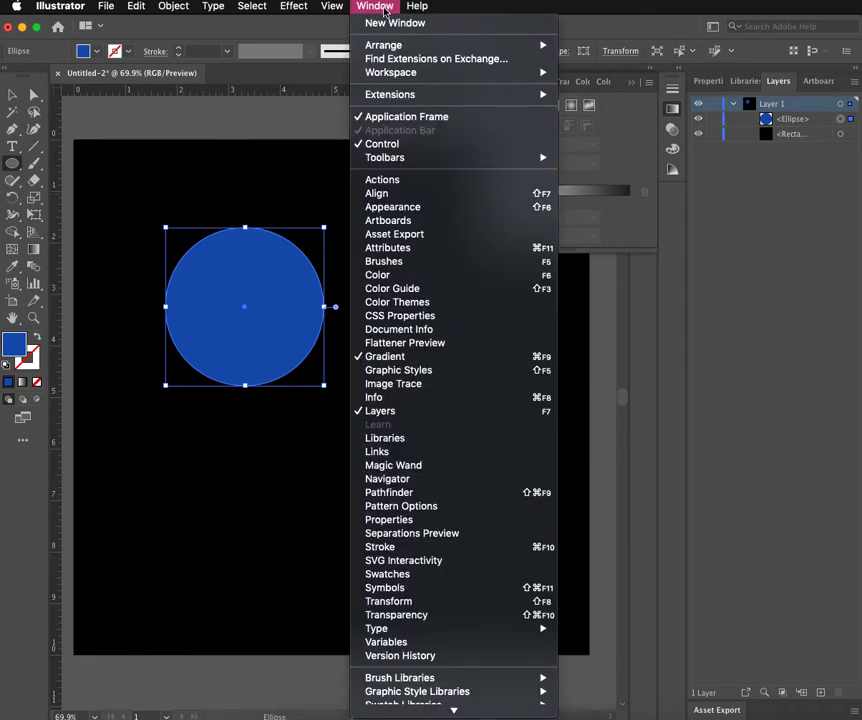
pyautogui.click(423, 363)
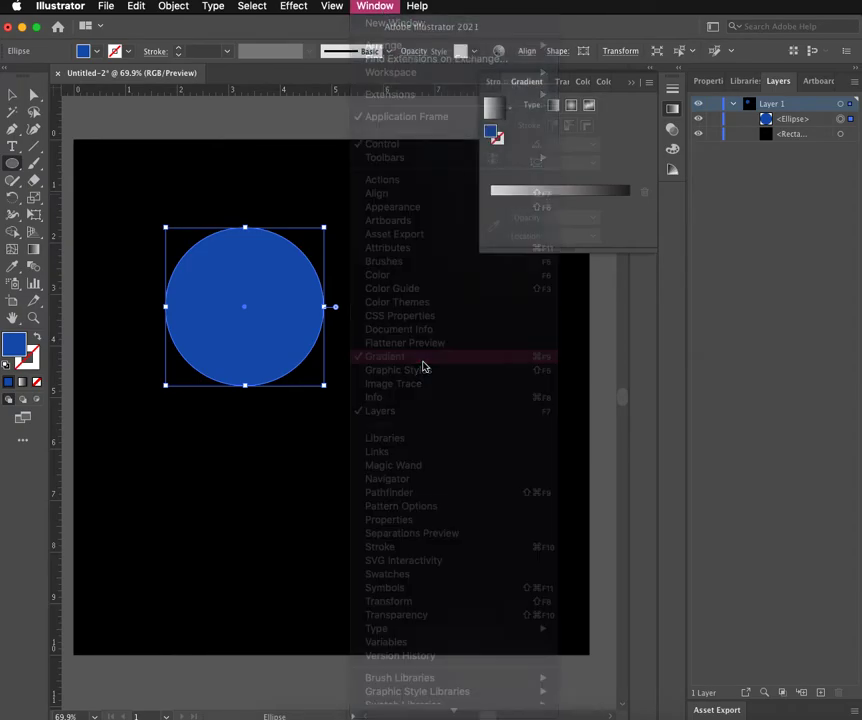
pyautogui.click(375, 6)
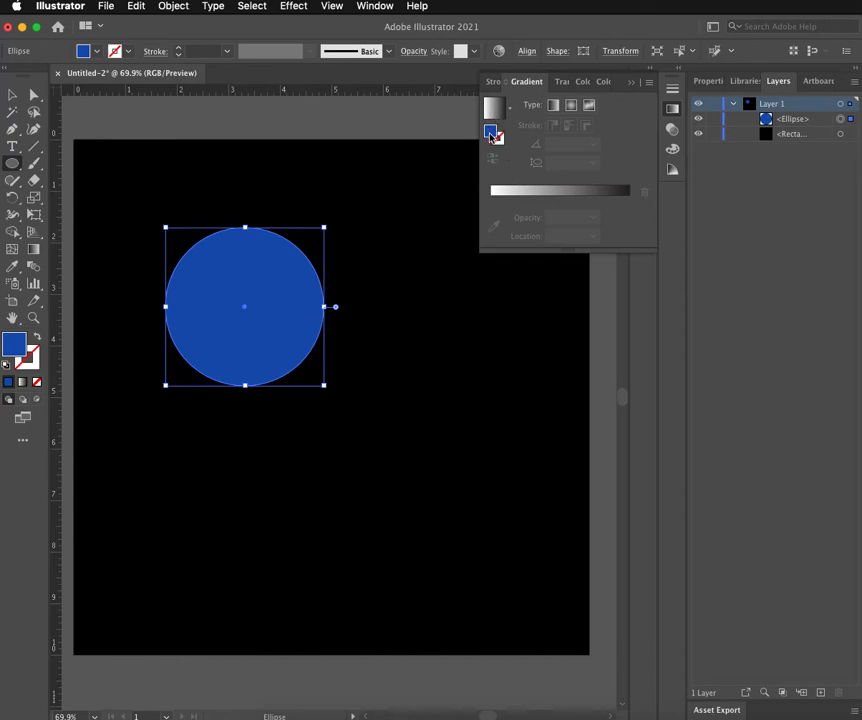
# - Apply a radial gradient to the circle and give its centre stop a bright blue swatch
pyautogui.click(572, 106)
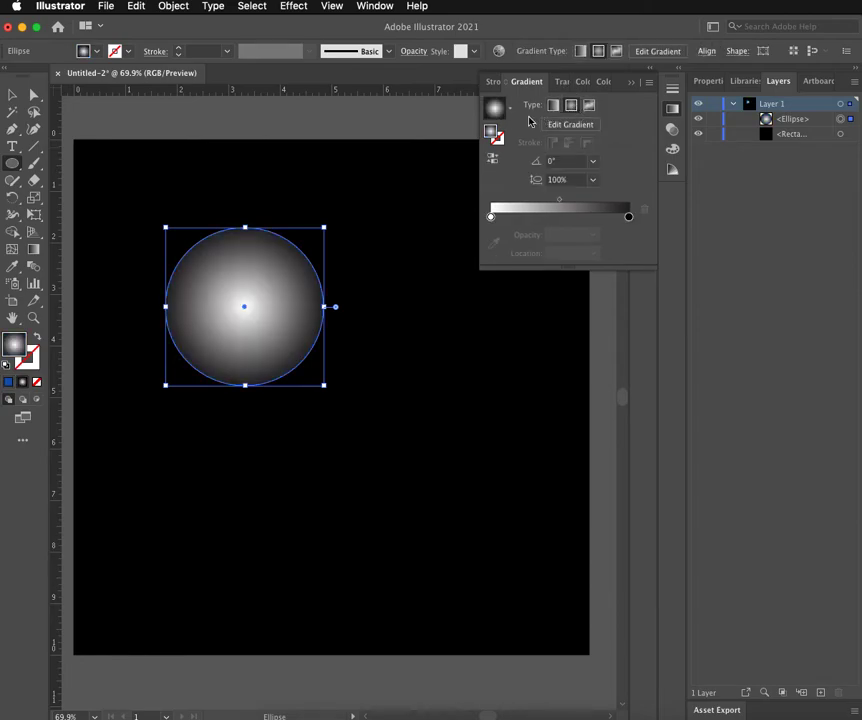
pyautogui.doubleClick(491, 217)
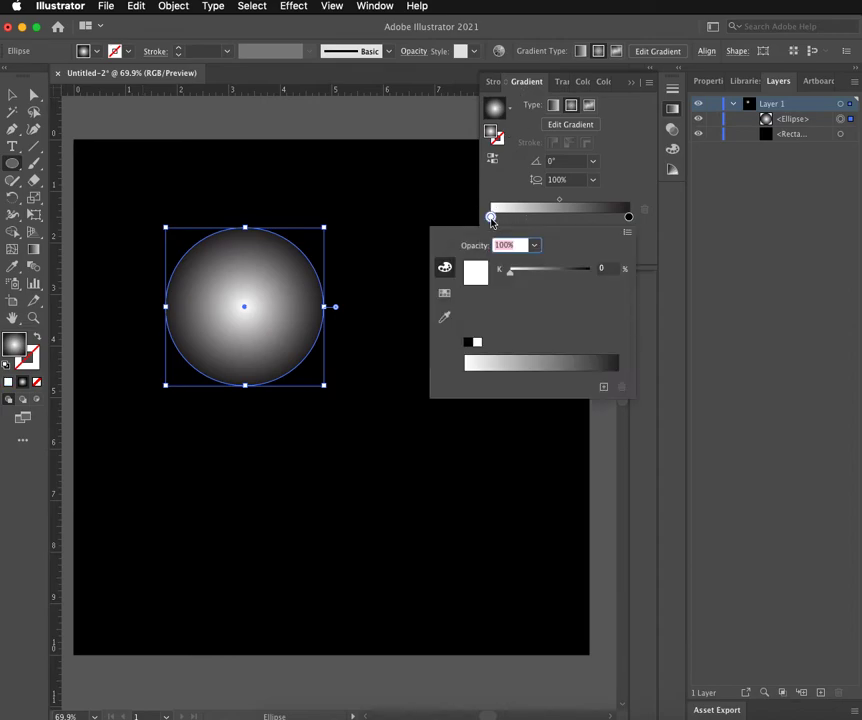
pyautogui.click(444, 295)
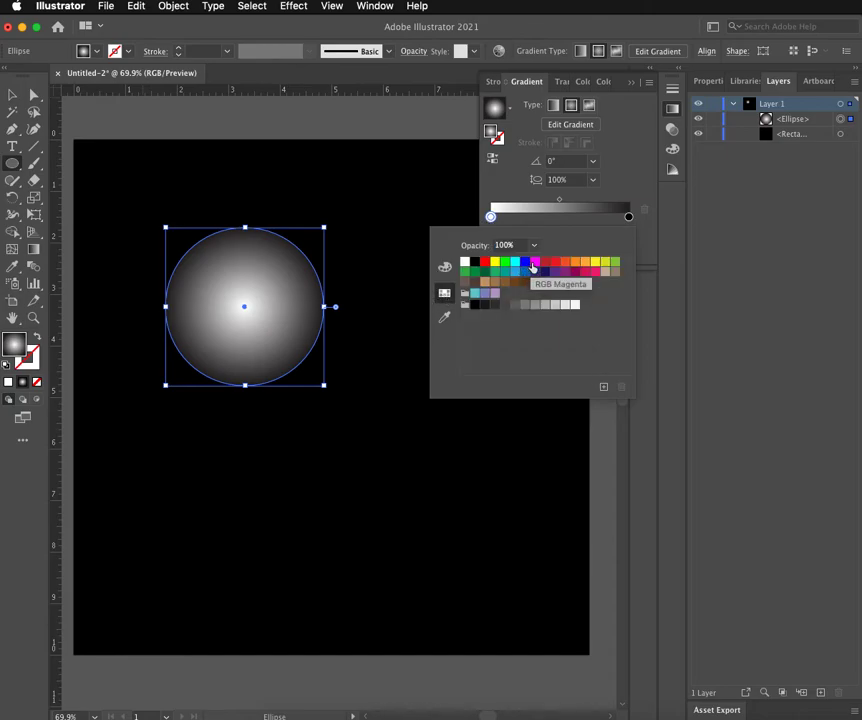
pyautogui.click(535, 262)
pyautogui.click(545, 271)
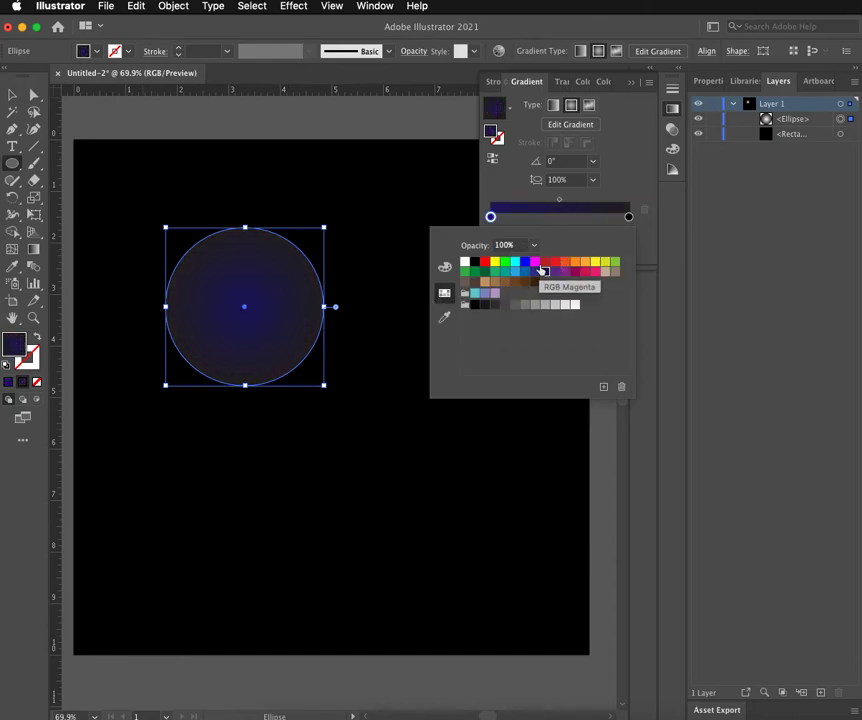
pyautogui.click(565, 271)
pyautogui.click(555, 271)
pyautogui.click(525, 261)
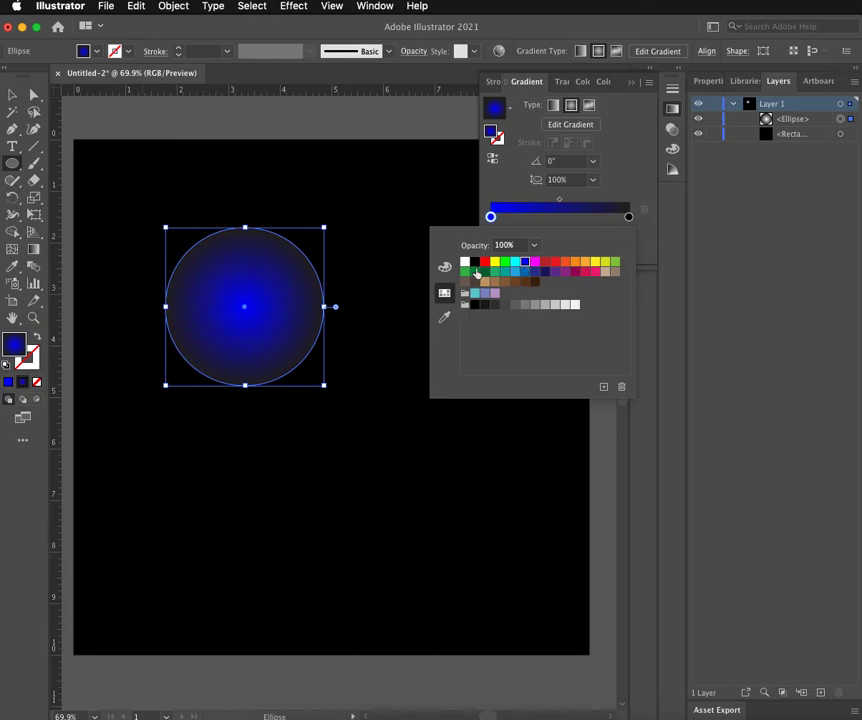
# - Lighten the centre stop to blue 2b8cff using the RGB sliders
pyautogui.click(445, 268)
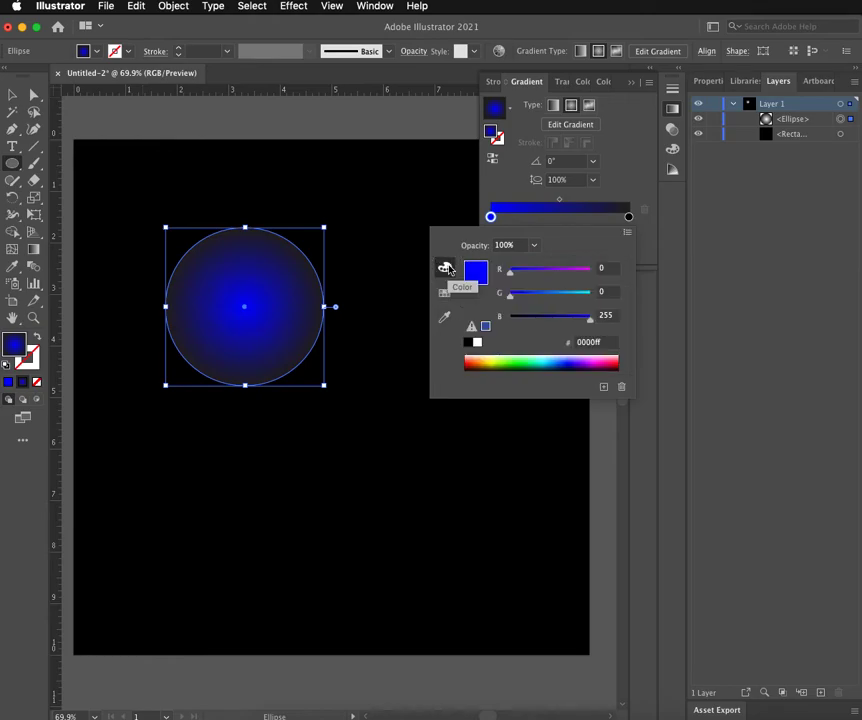
pyautogui.moveTo(514, 356); pyautogui.dragTo(558, 361)
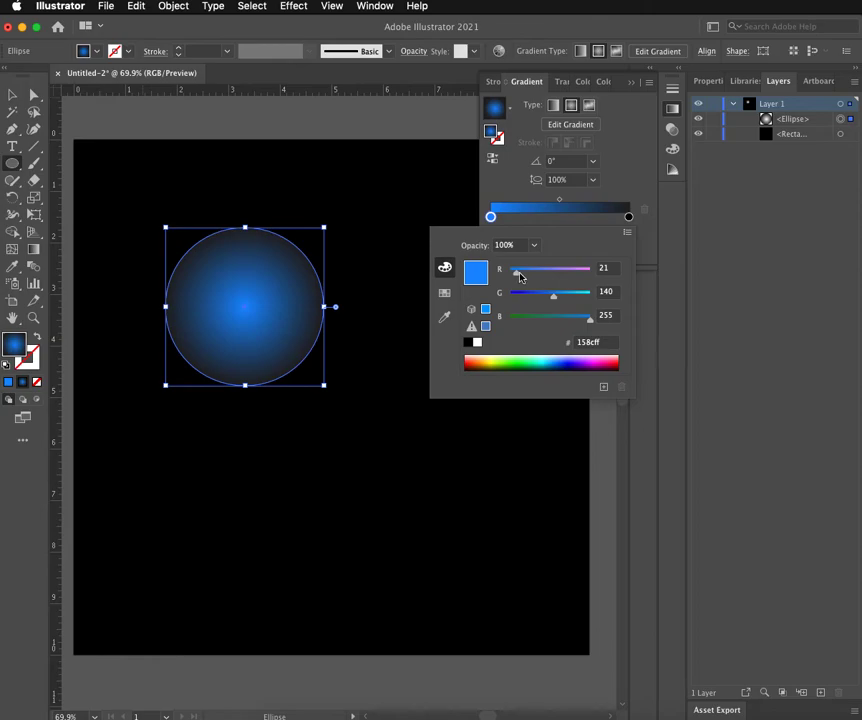
pyautogui.moveTo(518, 275)
pyautogui.mouseDown()
pyautogui.moveTo(577, 272)
pyautogui.moveTo(520, 275)
pyautogui.mouseUp()
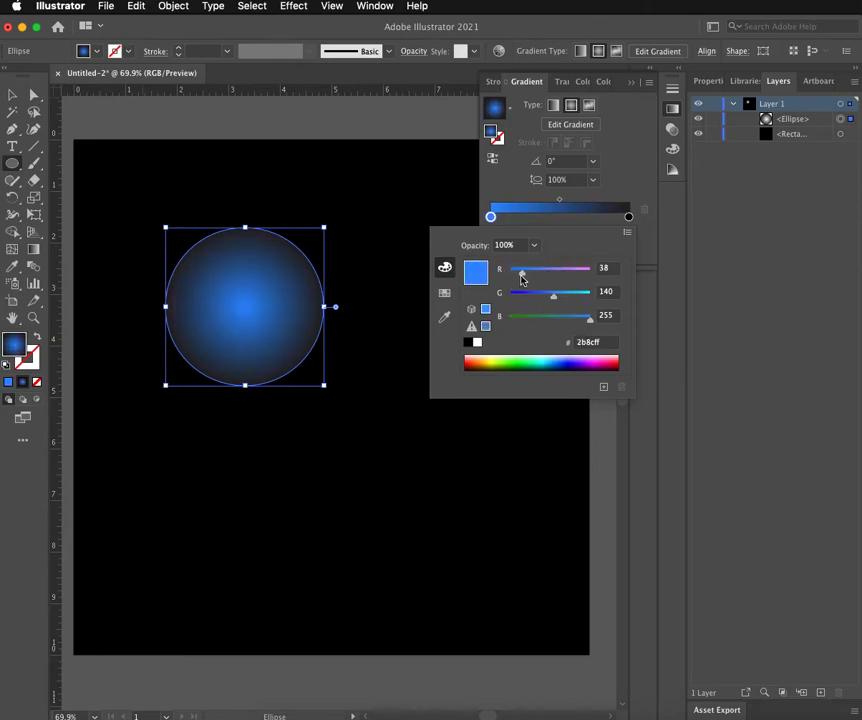
# - Set the outer gradient stop to cyan 00cbd4 via the RGB spectrum
pyautogui.click(596, 226)
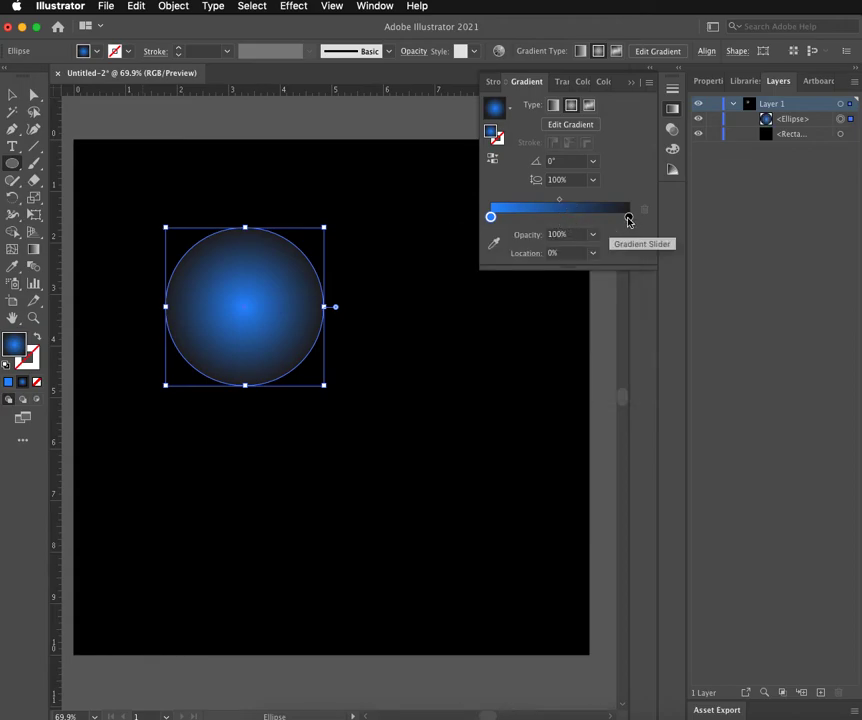
pyautogui.click(629, 220)
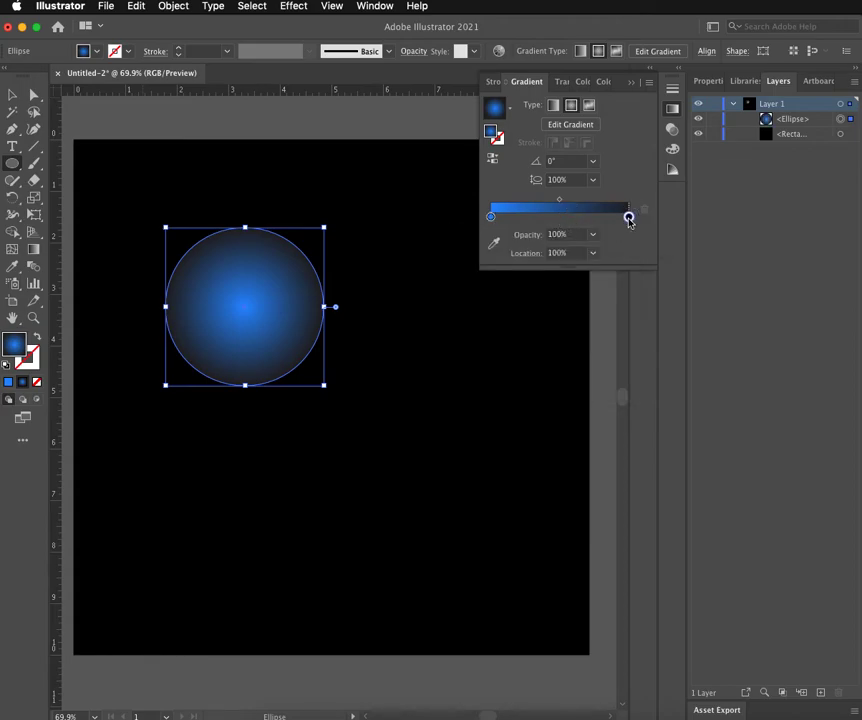
pyautogui.doubleClick(629, 218)
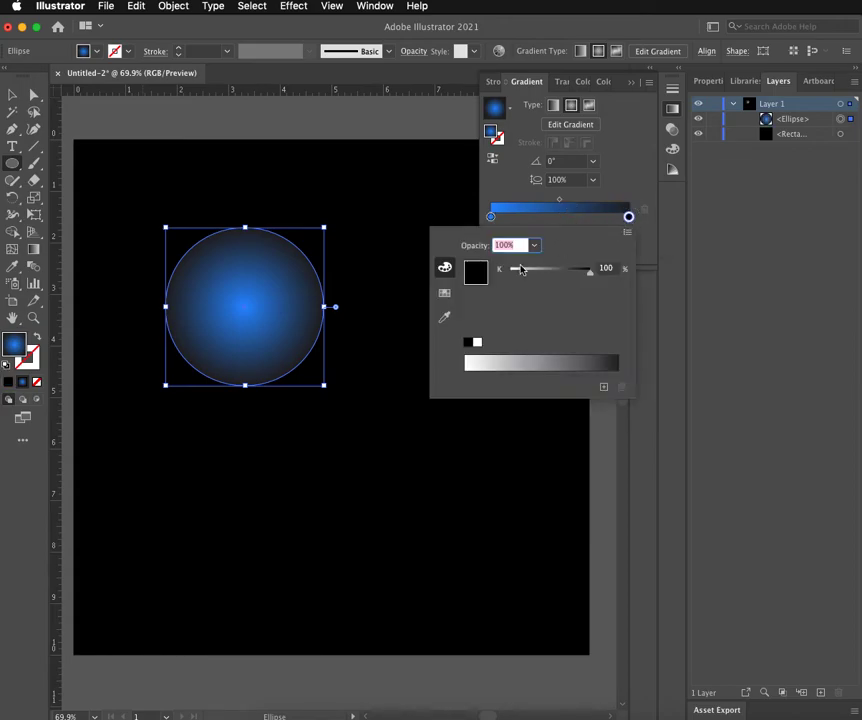
pyautogui.click(444, 293)
pyautogui.click(556, 271)
pyautogui.click(555, 261)
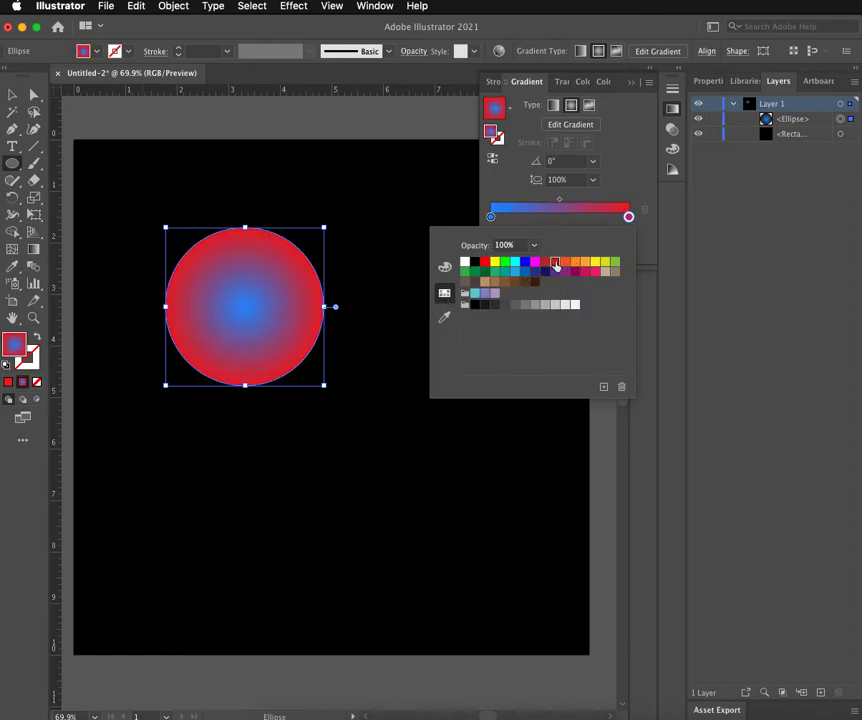
pyautogui.click(445, 268)
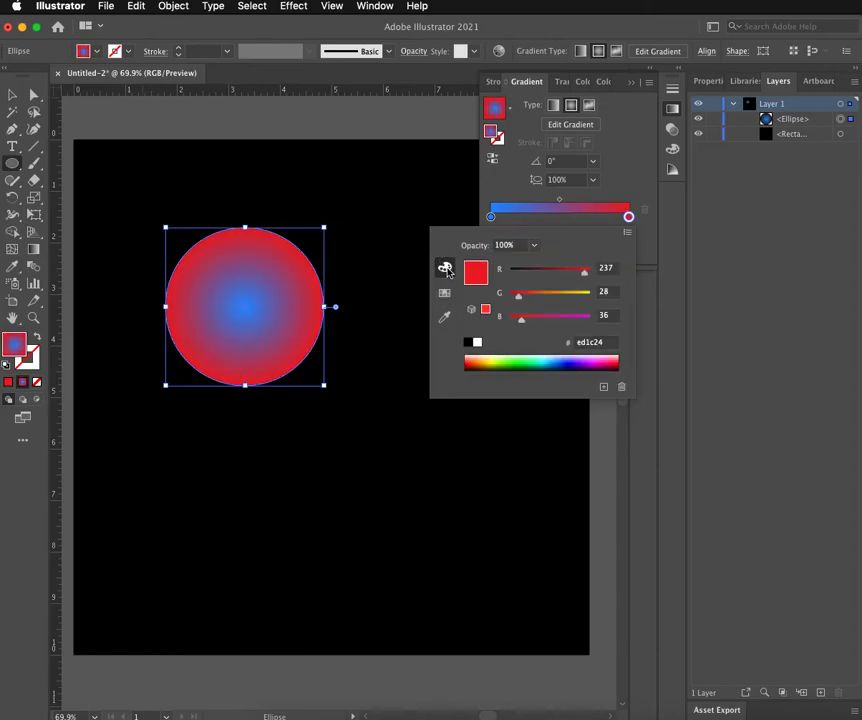
pyautogui.click(548, 363)
pyautogui.click(553, 358)
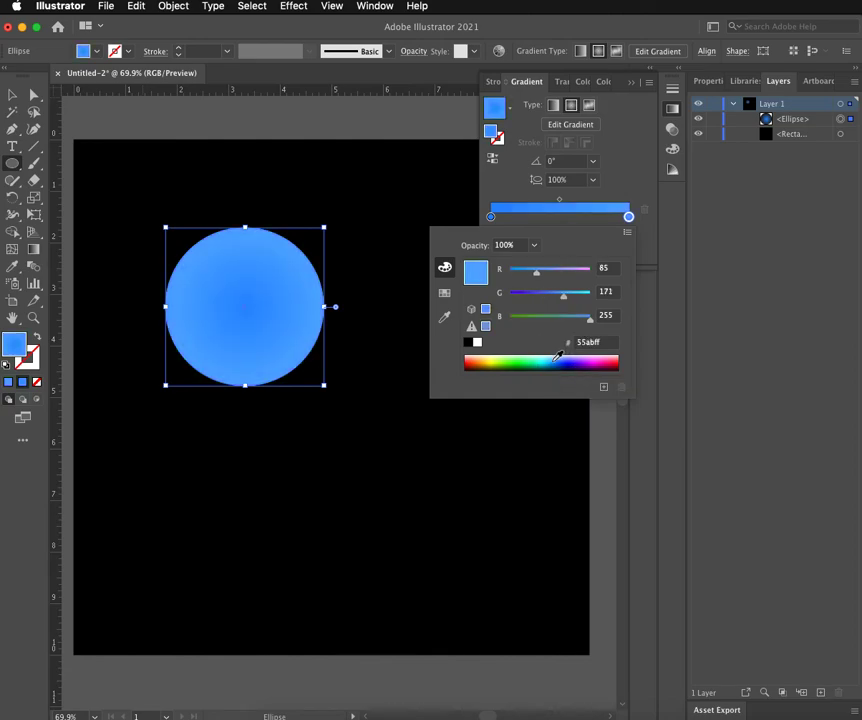
pyautogui.moveTo(556, 357); pyautogui.dragTo(546, 358)
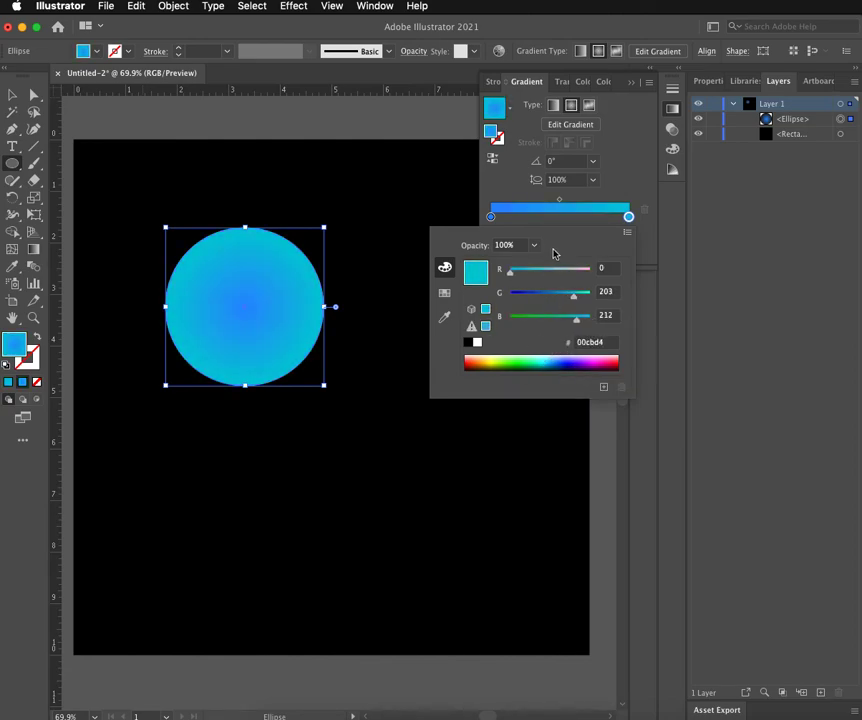
pyautogui.click(580, 224)
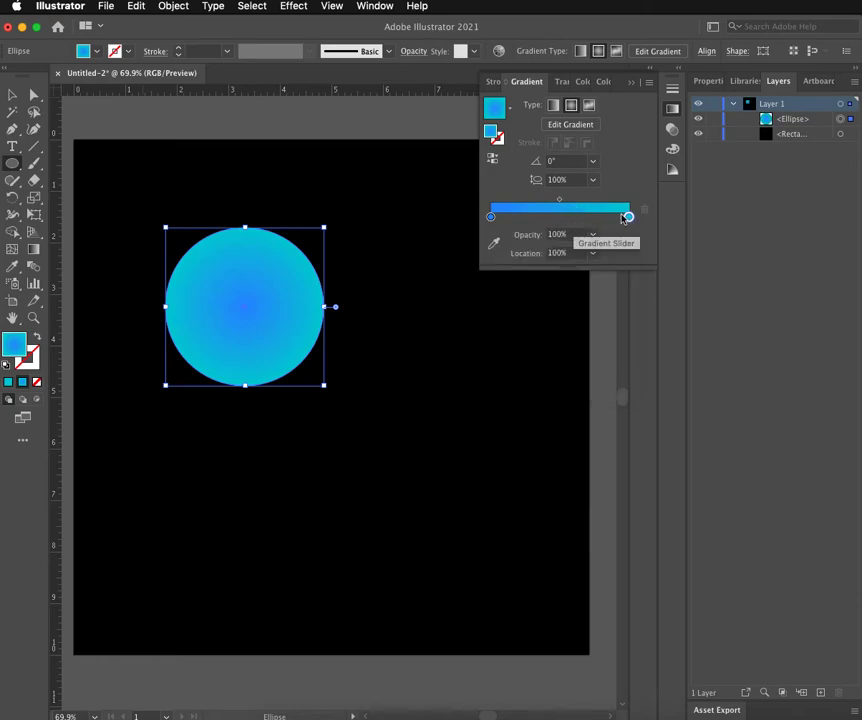
# - Shift the gradient midpoint inward and change the left stop to dark navy
pyautogui.moveTo(562, 204); pyautogui.dragTo(537, 202)
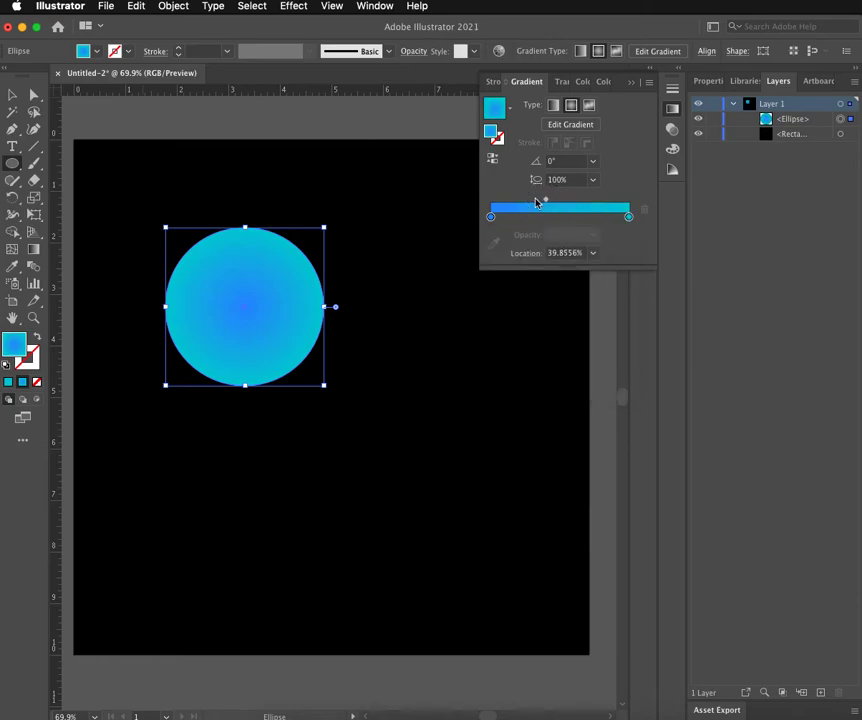
pyautogui.doubleClick(490, 217)
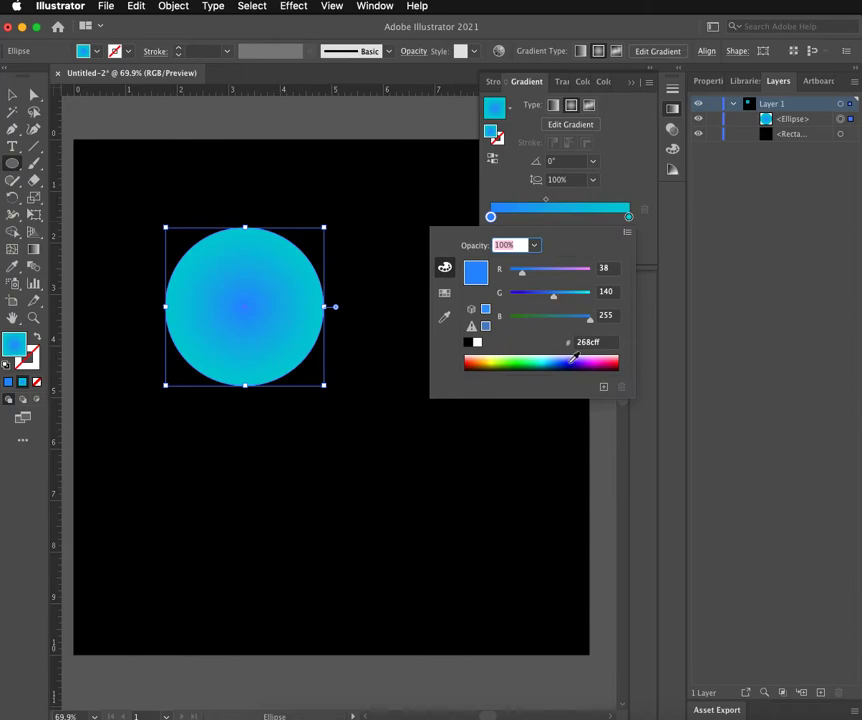
pyautogui.moveTo(568, 364); pyautogui.dragTo(572, 360)
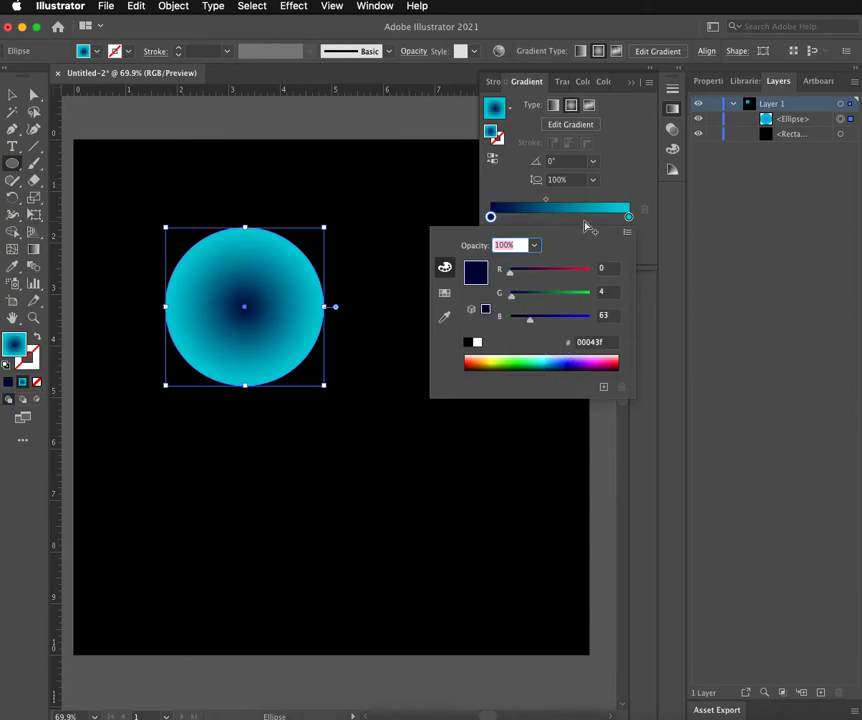
pyautogui.click(645, 171)
# - Rearrange stops so cyan sits at the centre, navy at the edge, midpoint 59.9%
pyautogui.moveTo(491, 218)
pyautogui.mouseDown()
pyautogui.moveTo(593, 217)
pyautogui.moveTo(489, 217)
pyautogui.mouseUp()
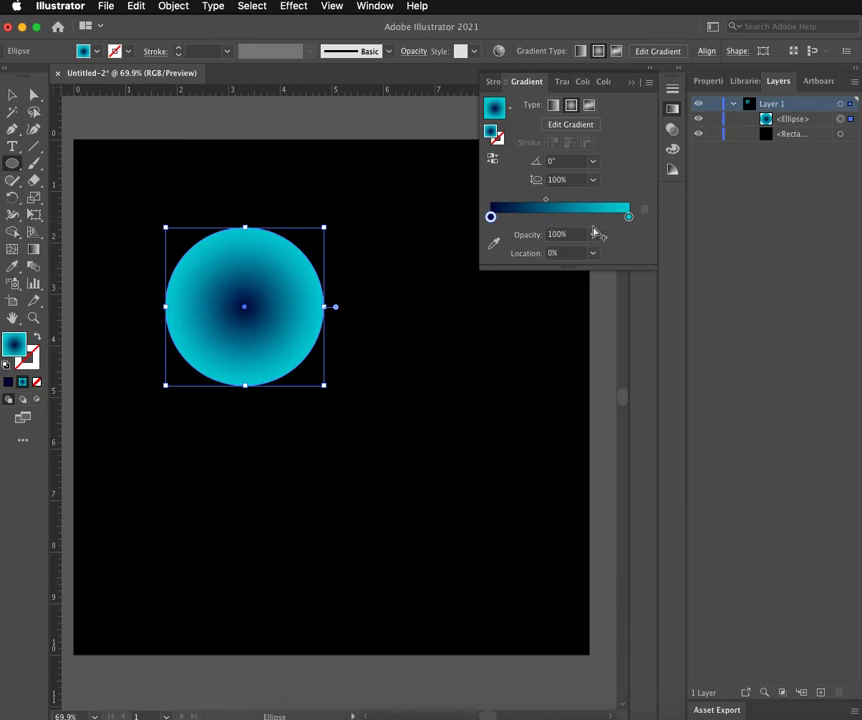
pyautogui.moveTo(628, 217)
pyautogui.mouseDown()
pyautogui.moveTo(589, 217)
pyautogui.moveTo(637, 217)
pyautogui.moveTo(628, 217)
pyautogui.mouseUp()
pyautogui.moveTo(548, 204); pyautogui.dragTo(578, 205)
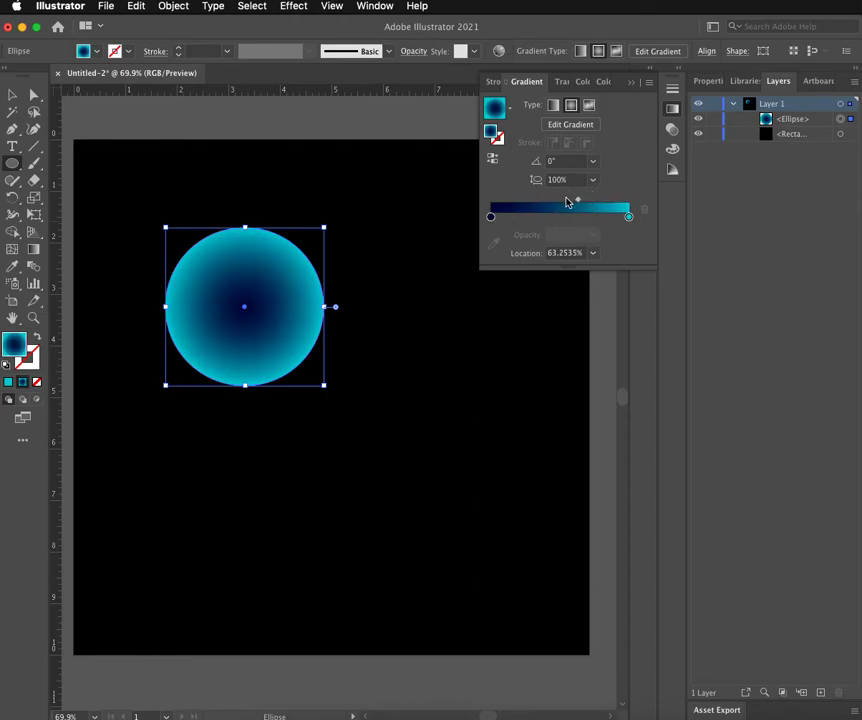
pyautogui.moveTo(492, 217); pyautogui.dragTo(529, 219)
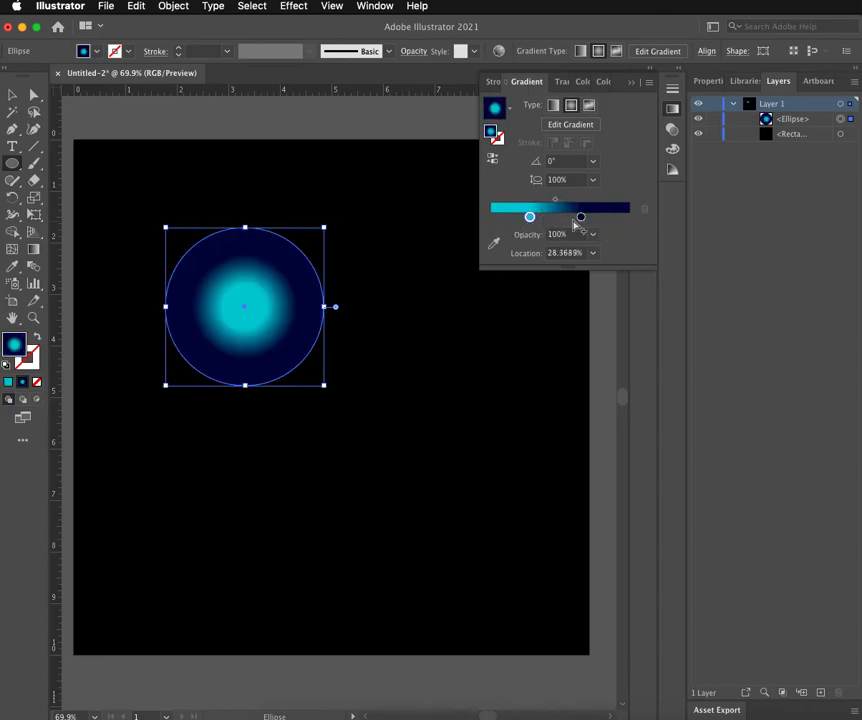
pyautogui.moveTo(581, 217); pyautogui.dragTo(619, 218)
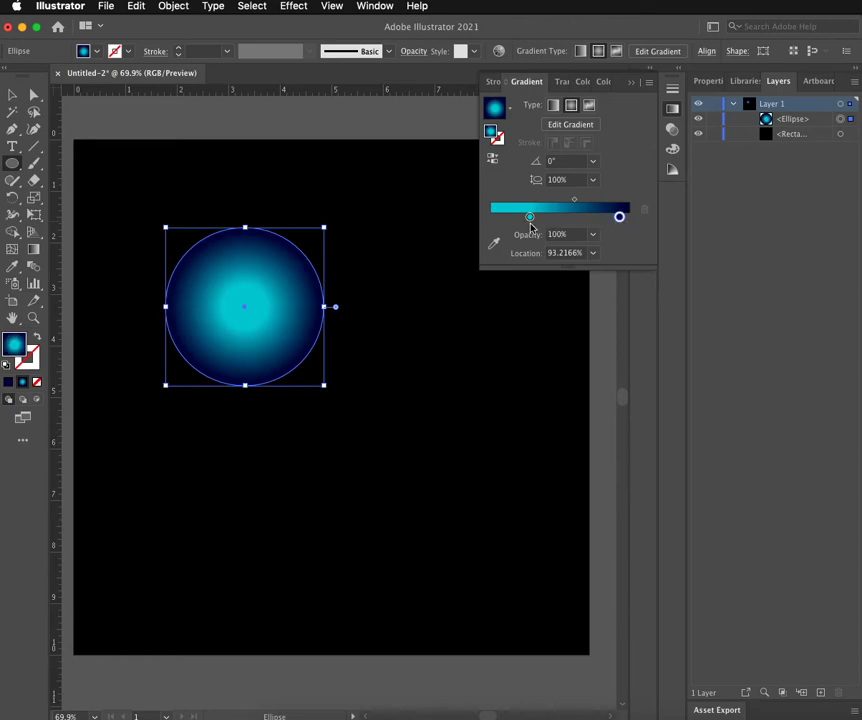
pyautogui.moveTo(529, 217); pyautogui.dragTo(479, 217)
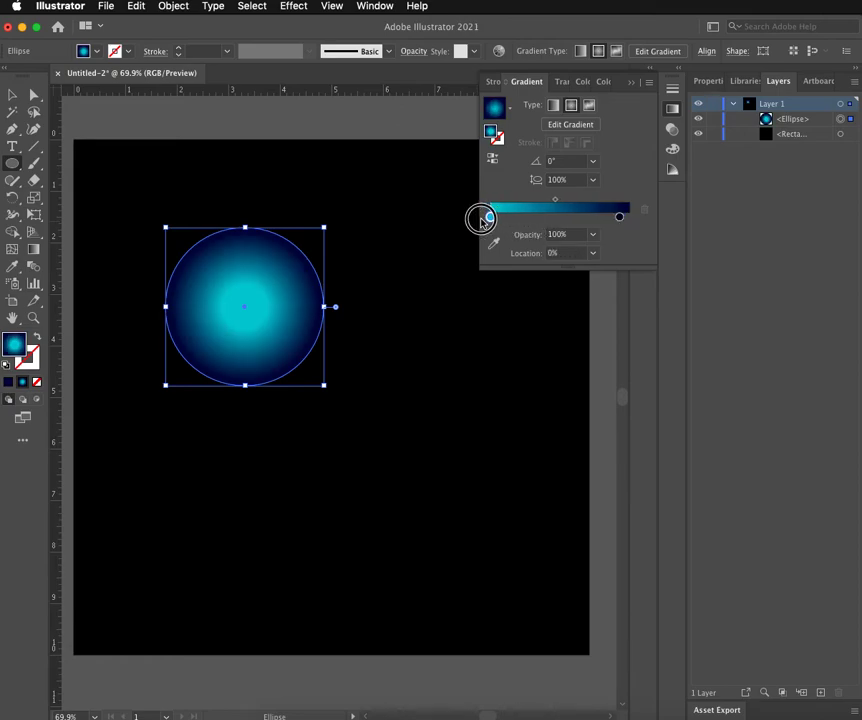
pyautogui.moveTo(557, 201); pyautogui.dragTo(570, 203)
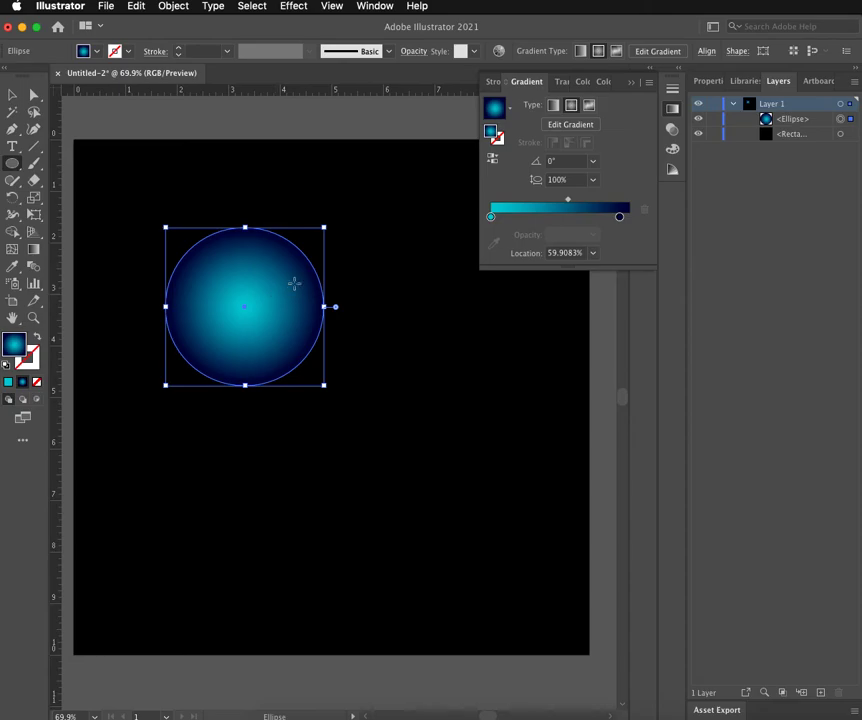
# - Close the Gradient panel and reselect the planet circle with the Selection tool
pyautogui.click(630, 84)
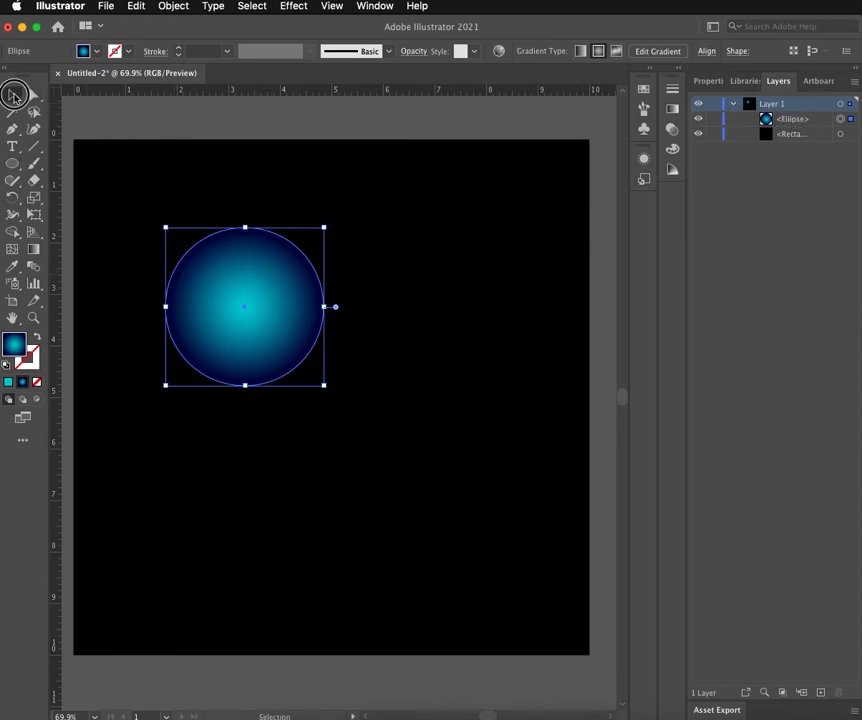
pyautogui.click(12, 94)
pyautogui.click(120, 178)
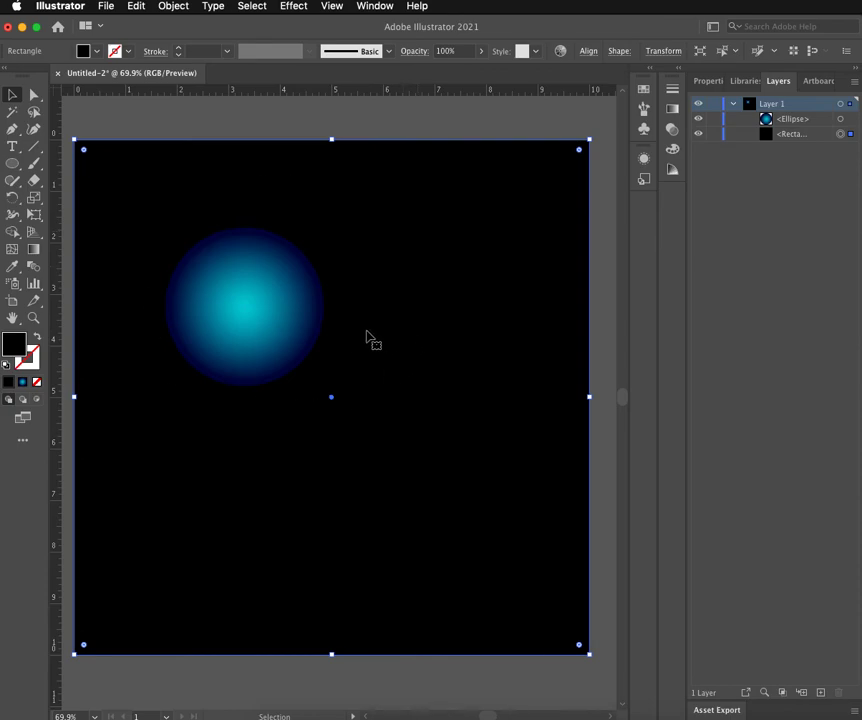
pyautogui.click(294, 339)
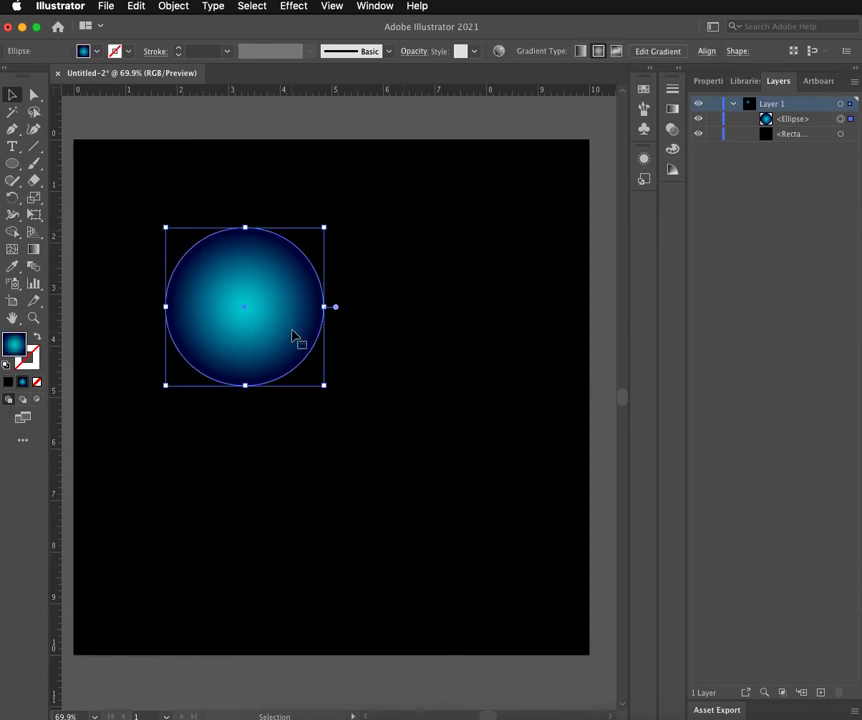
# - Apply Effect > Stylize > Outer Glow to the selected planet circle
pyautogui.click(294, 6)
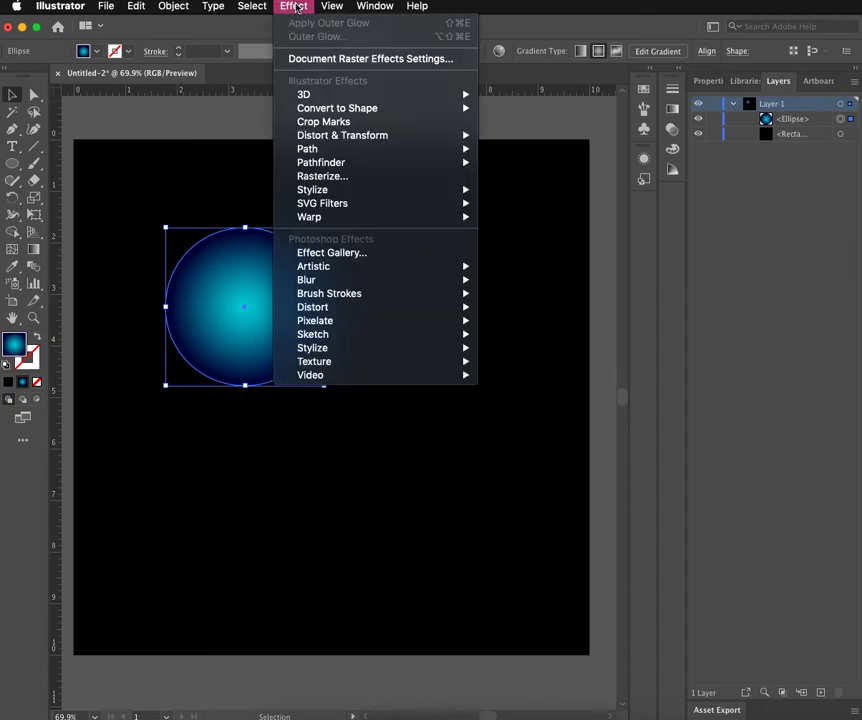
pyautogui.moveTo(343, 193)
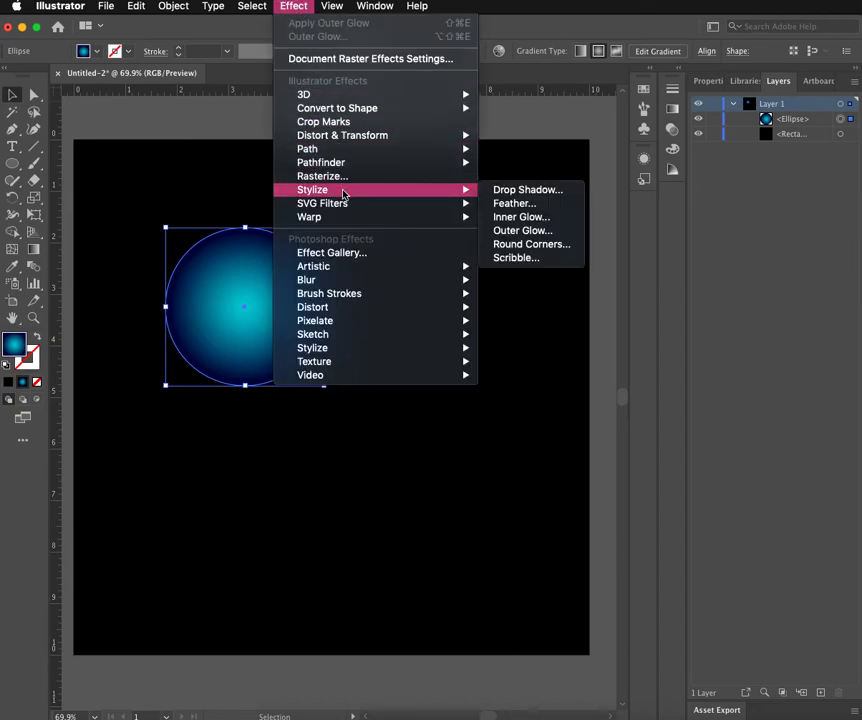
pyautogui.click(511, 238)
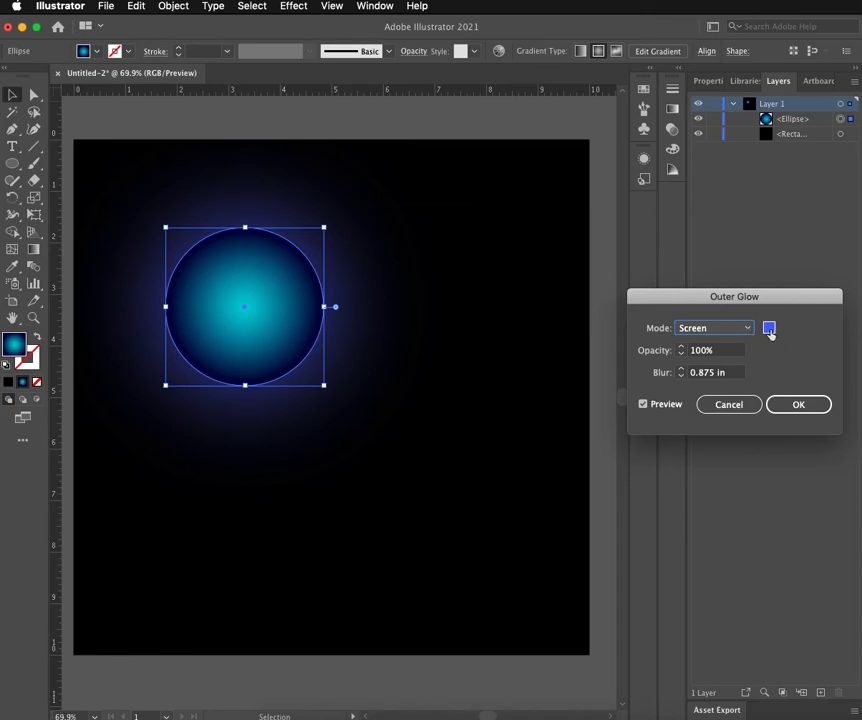
# - Set the outer glow colour to white in the colour picker
pyautogui.click(769, 329)
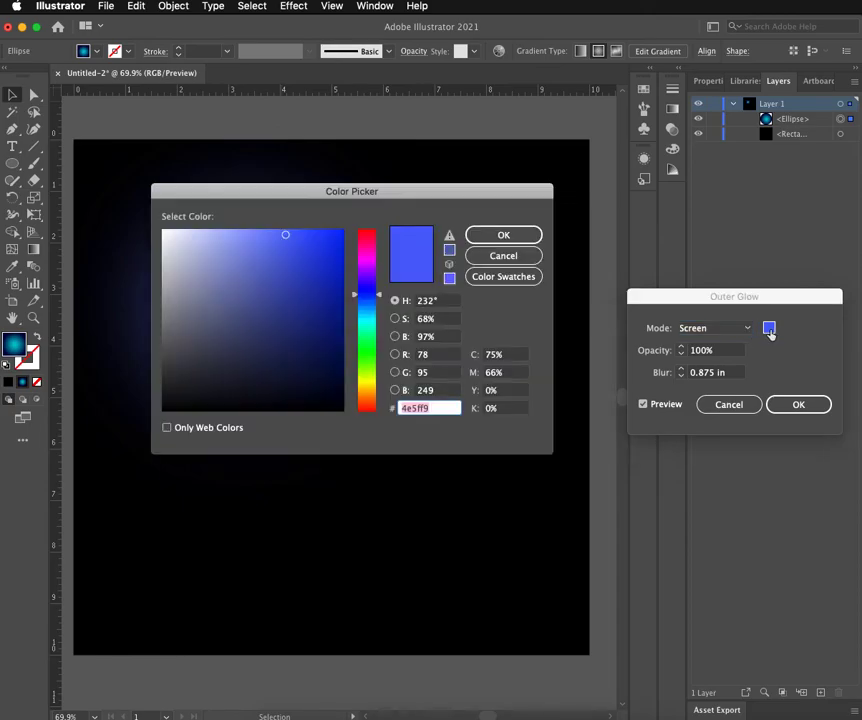
pyautogui.click(163, 233)
pyautogui.click(471, 236)
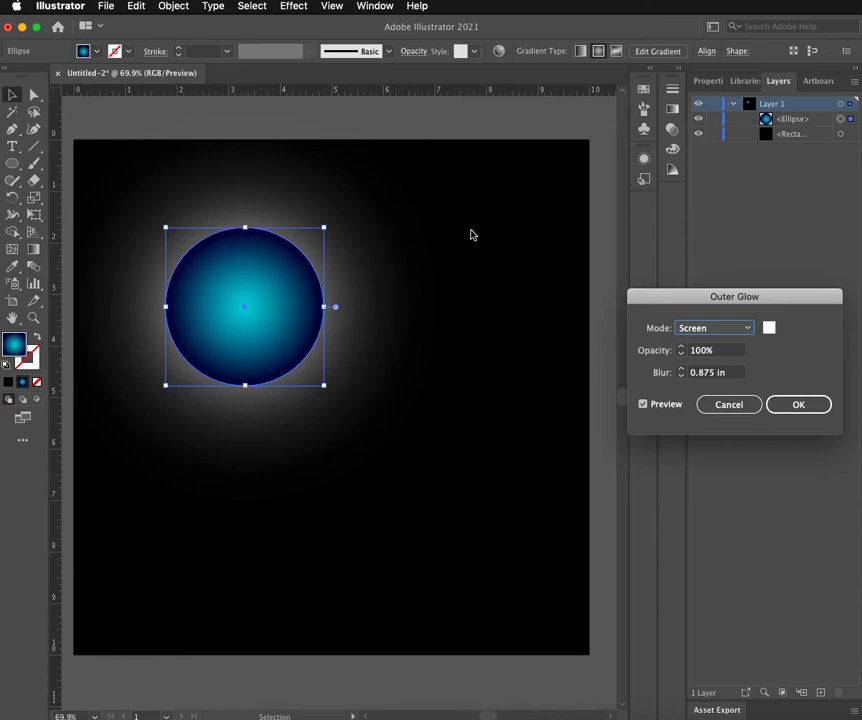
# - Lower the glow opacity step by step to 84%
pyautogui.click(681, 354)
pyautogui.click(681, 354)
pyautogui.click(681, 354)
pyautogui.click(682, 356)
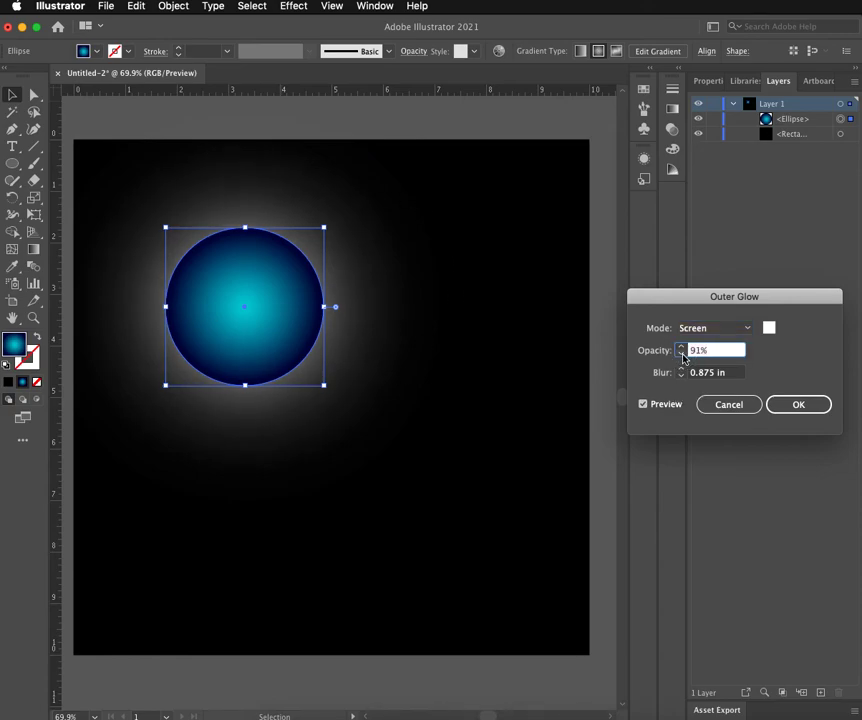
pyautogui.click(682, 356)
pyautogui.click(682, 356)
pyautogui.click(682, 356)
pyautogui.click(682, 356)
pyautogui.click(682, 356)
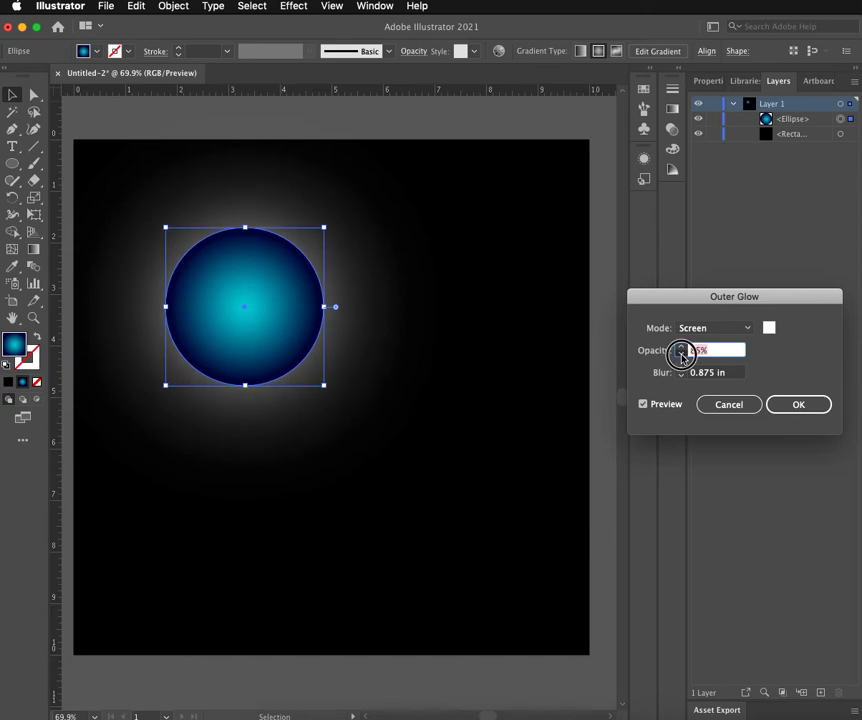
pyautogui.click(683, 358)
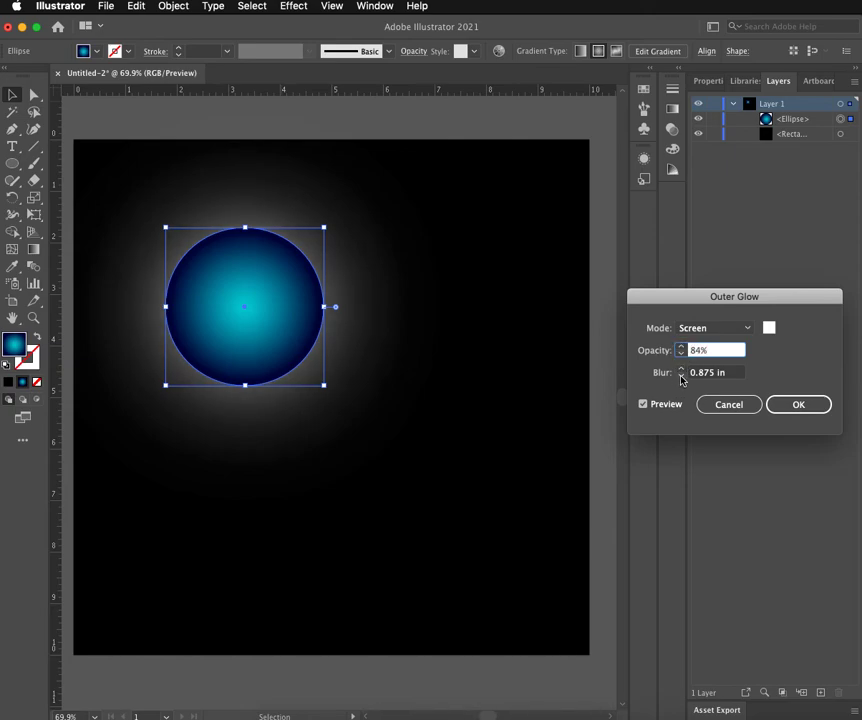
# - Adjust the glow blur back and forth, settling at 1.375 in
pyautogui.click(681, 376)
pyautogui.click(681, 376)
pyautogui.click(681, 376)
pyautogui.click(681, 376)
pyautogui.click(681, 376)
pyautogui.click(681, 376)
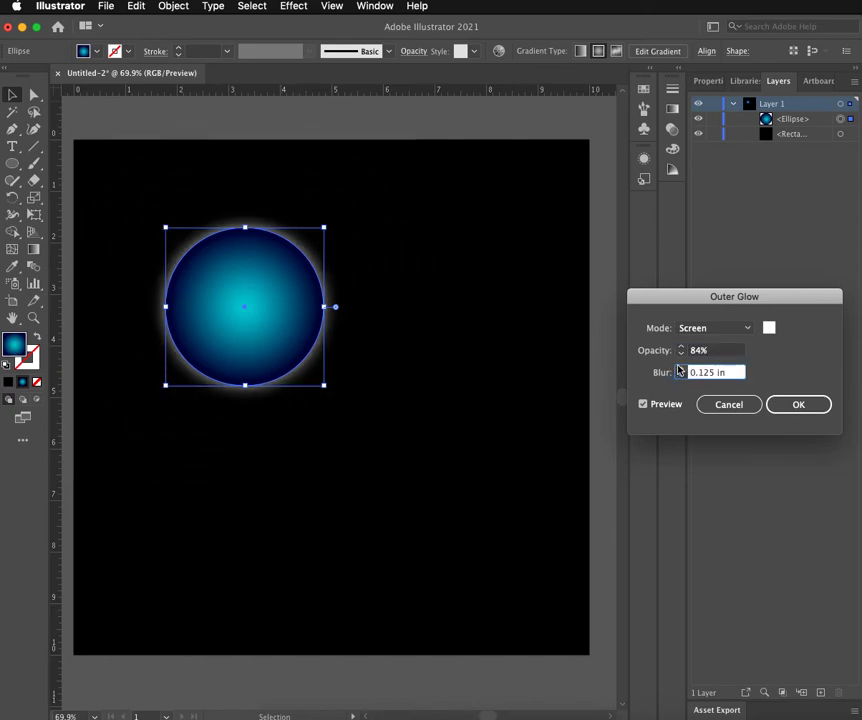
pyautogui.click(681, 370)
pyautogui.click(681, 370)
pyautogui.click(681, 370)
pyautogui.click(681, 370)
pyautogui.click(681, 370)
pyautogui.click(681, 370)
pyautogui.click(681, 370)
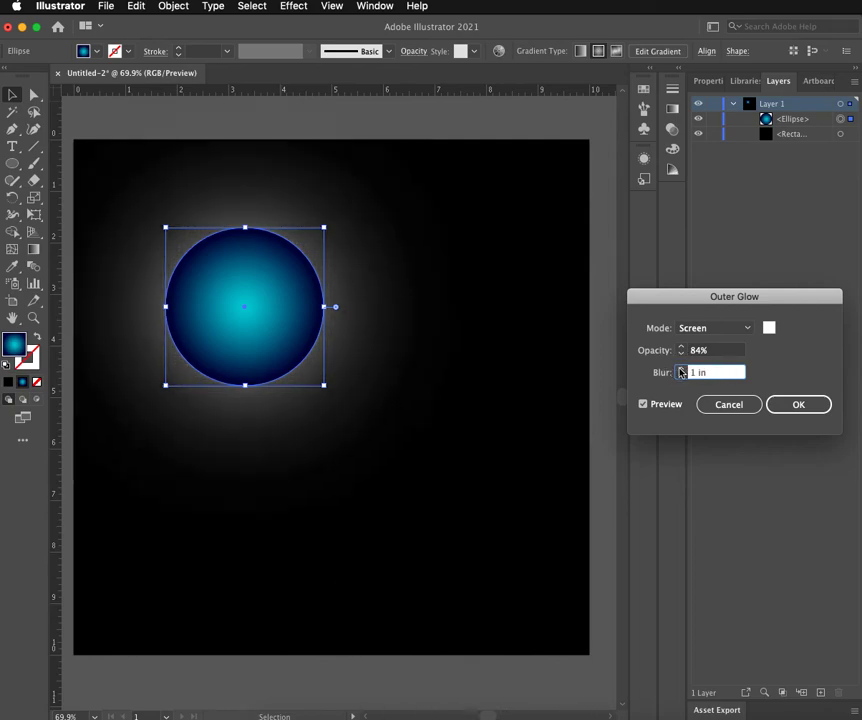
pyautogui.click(681, 377)
pyautogui.click(681, 377)
pyautogui.click(681, 377)
pyautogui.click(681, 377)
pyautogui.click(681, 377)
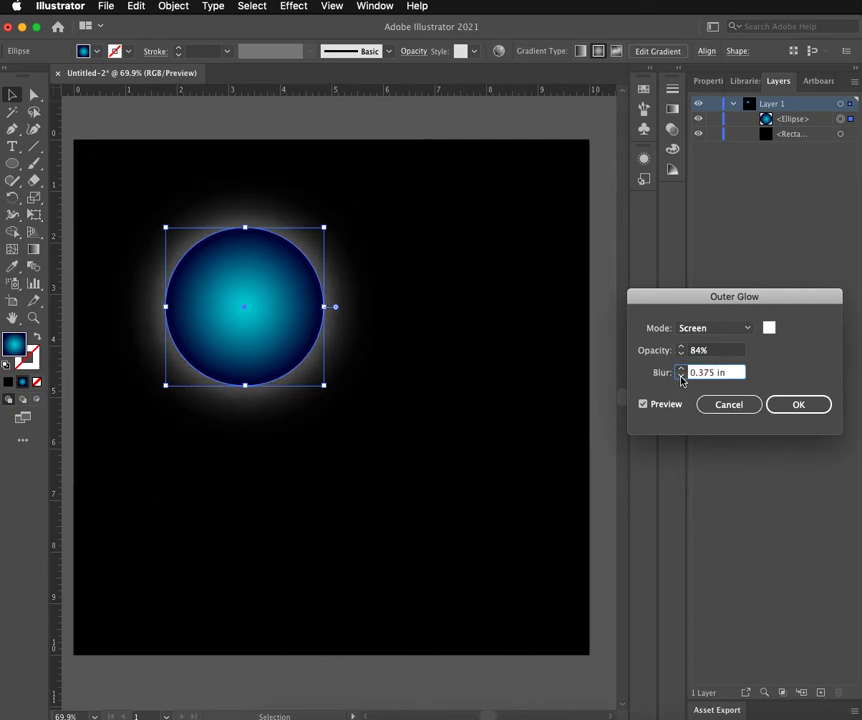
pyautogui.click(681, 377)
pyautogui.click(715, 373)
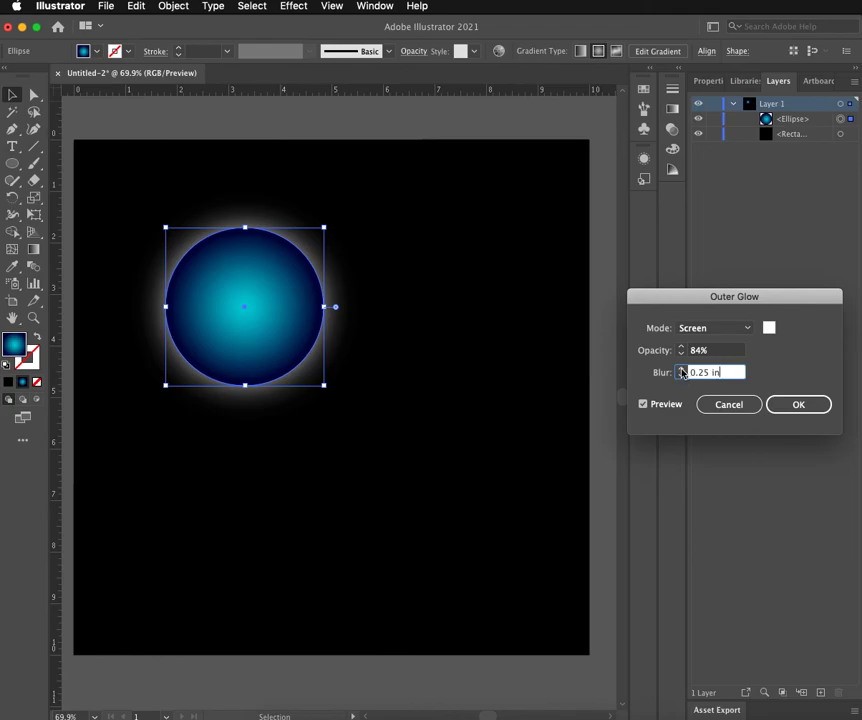
pyautogui.click(681, 368)
pyautogui.click(681, 368)
pyautogui.click(681, 368)
pyautogui.click(681, 368)
pyautogui.click(681, 368)
pyautogui.click(681, 368)
pyautogui.click(681, 368)
pyautogui.click(681, 368)
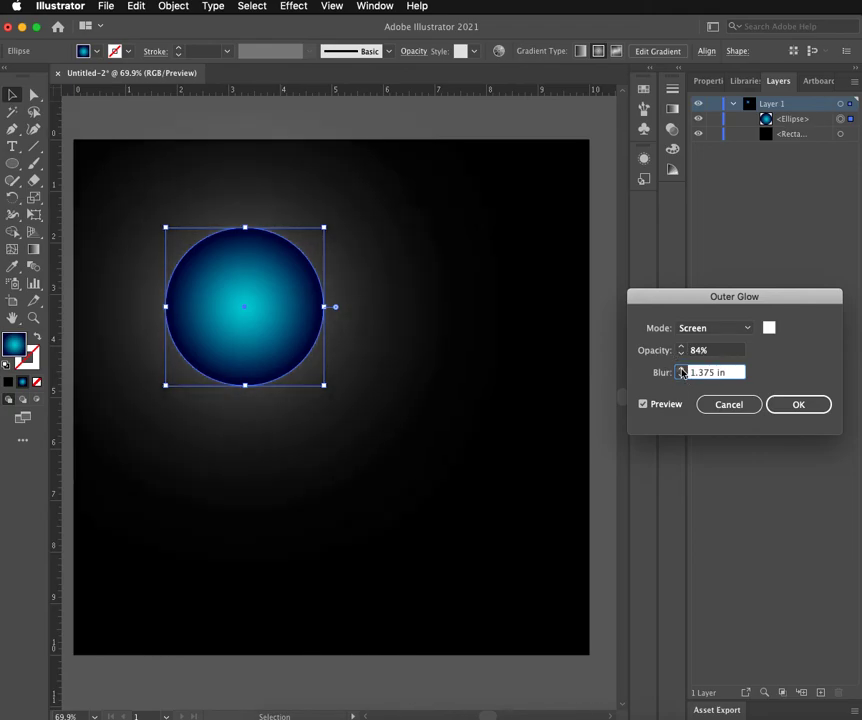
# - Change the glow colour to blue 0629f9, set opacity to 100%, and apply the glow
pyautogui.click(768, 329)
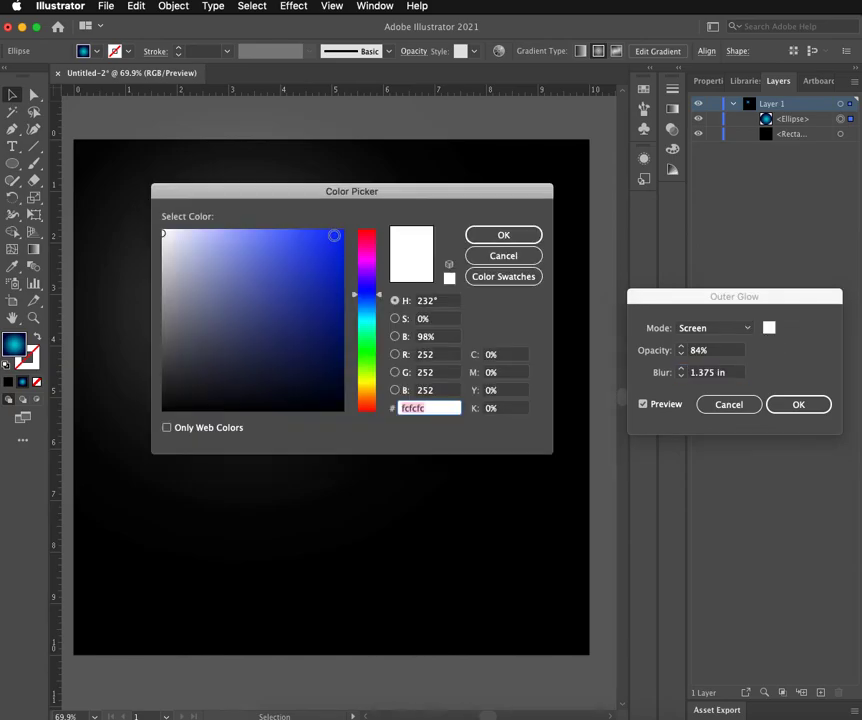
pyautogui.moveTo(339, 233); pyautogui.dragTo(379, 238)
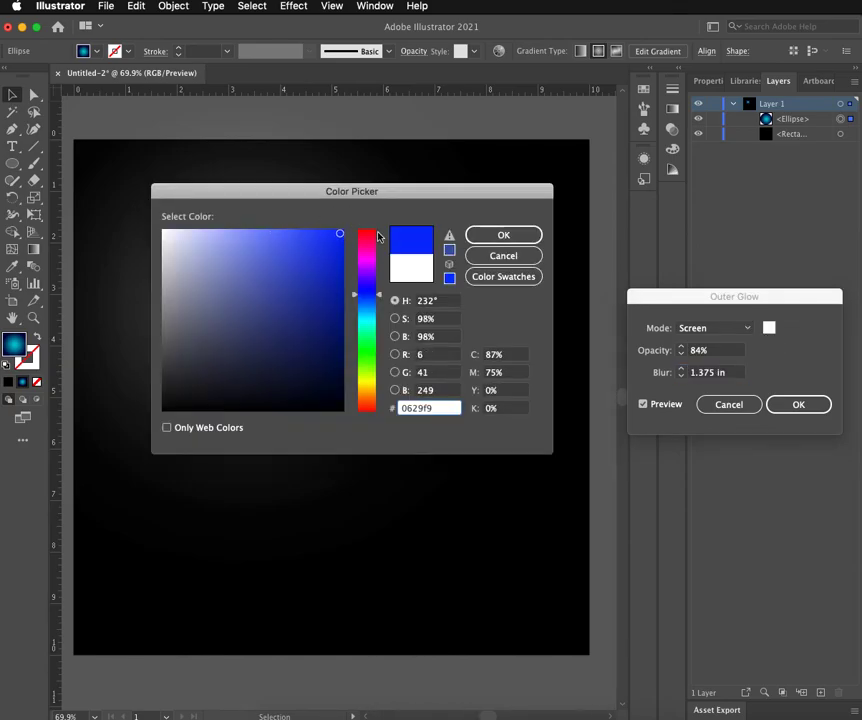
pyautogui.click(489, 238)
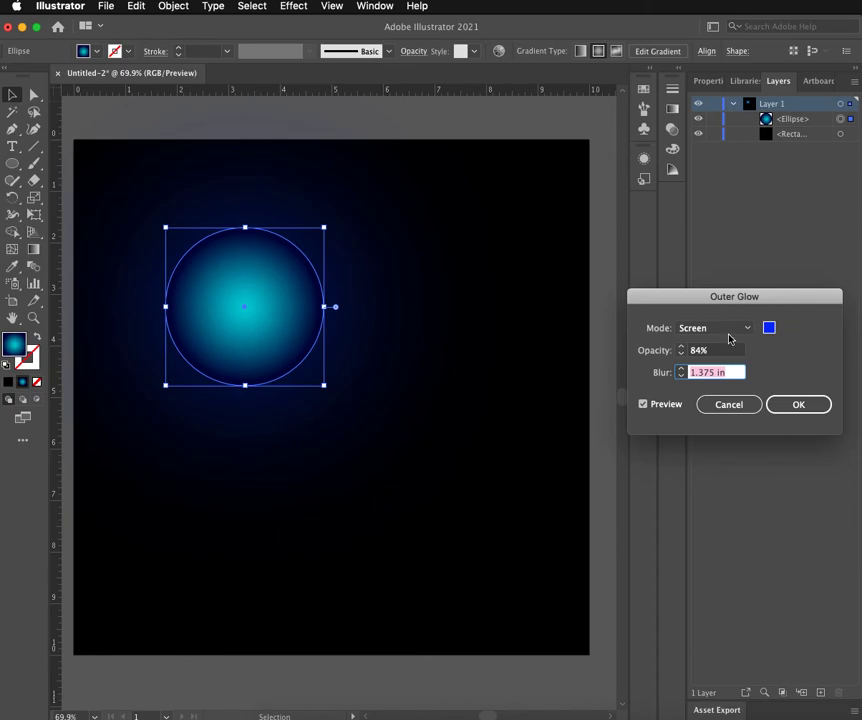
pyautogui.click(692, 351)
pyautogui.click(681, 353)
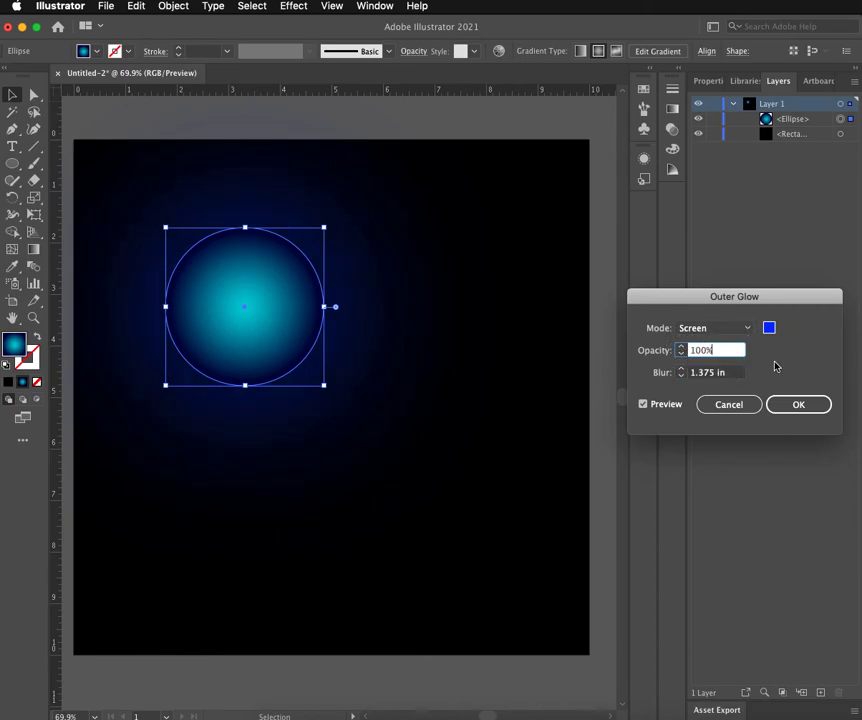
pyautogui.click(798, 404)
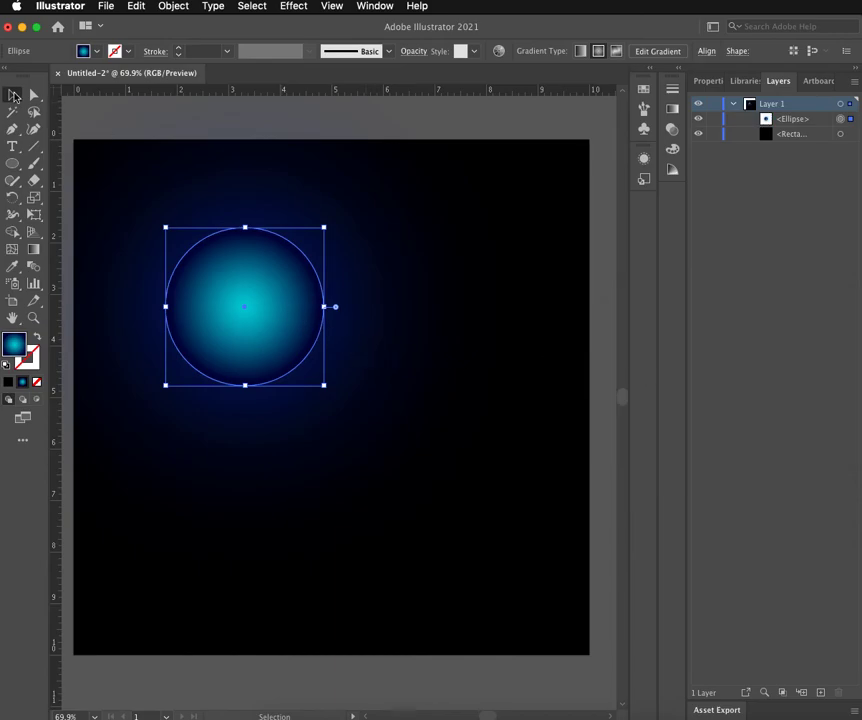
pyautogui.click(13, 95)
pyautogui.click(783, 170)
pyautogui.click(787, 120)
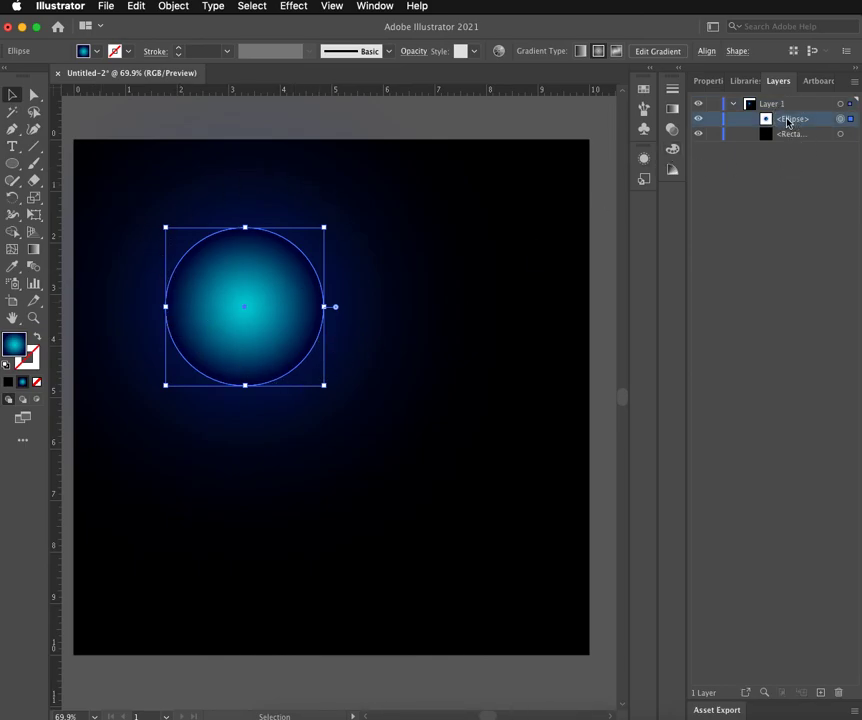
pyautogui.click(716, 84)
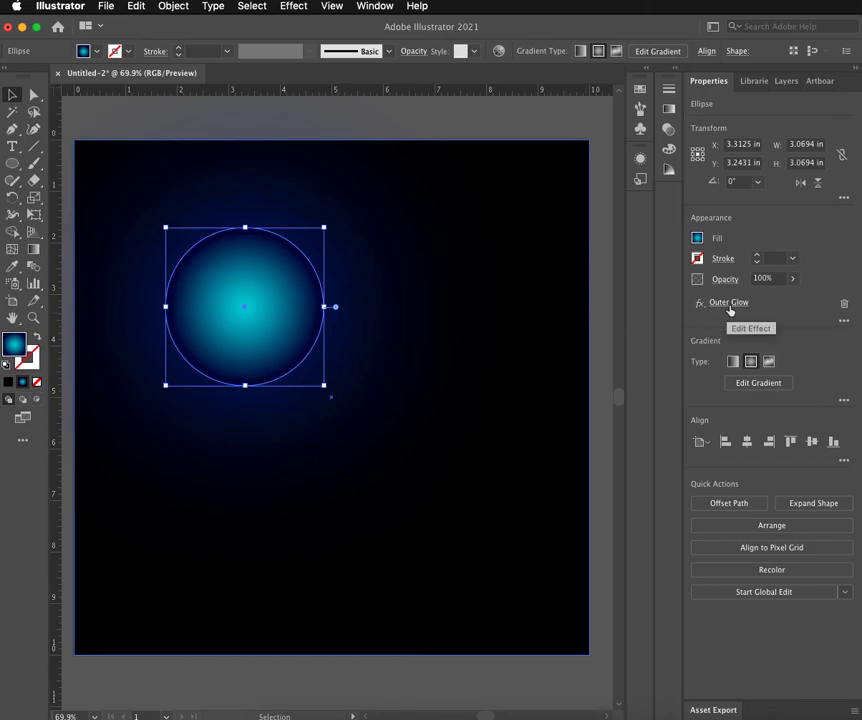
pyautogui.click(535, 235)
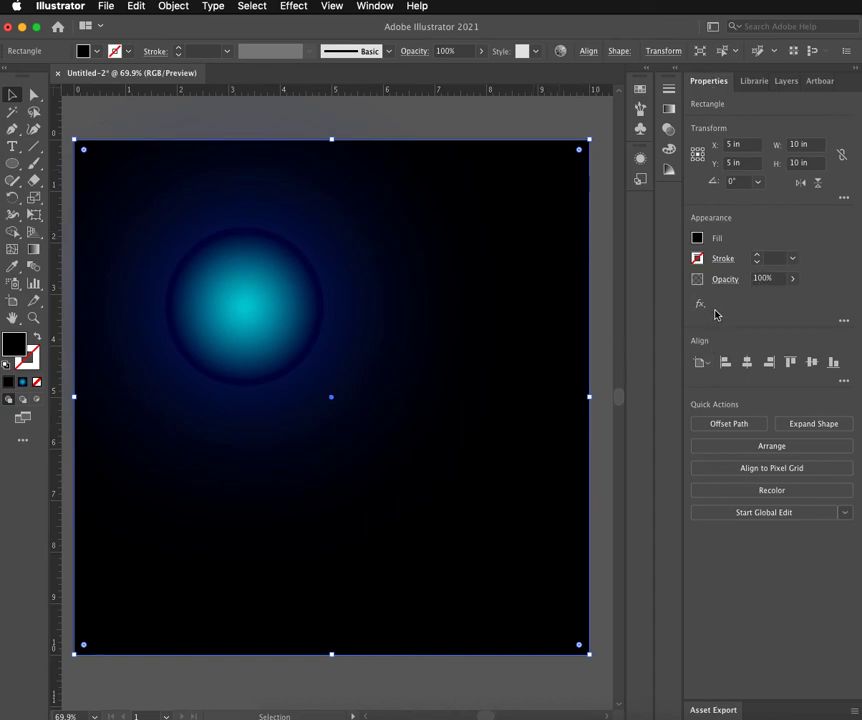
pyautogui.click(291, 327)
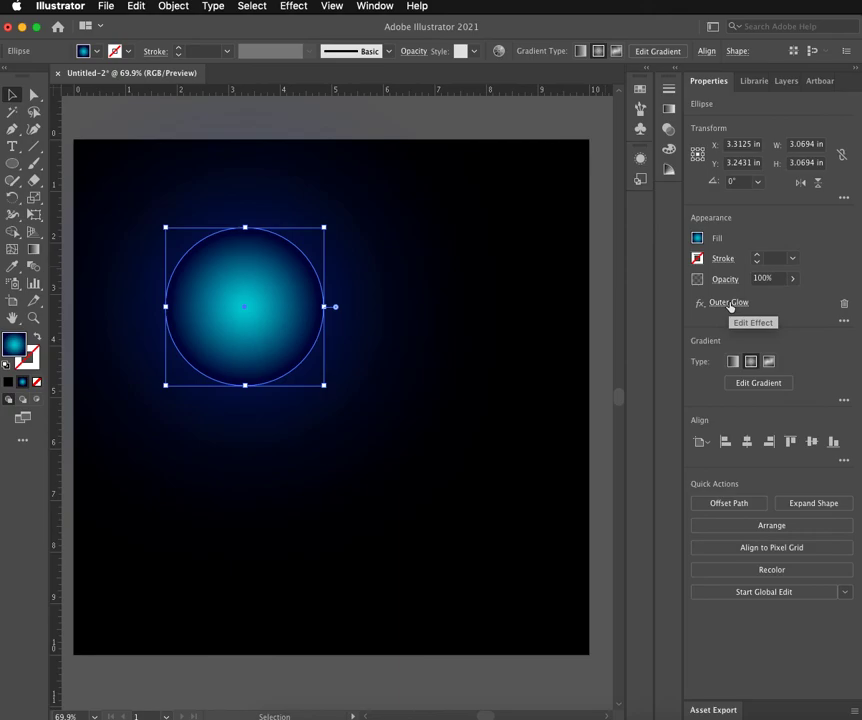
pyautogui.click(730, 304)
pyautogui.moveTo(744, 314); pyautogui.dragTo(608, 232)
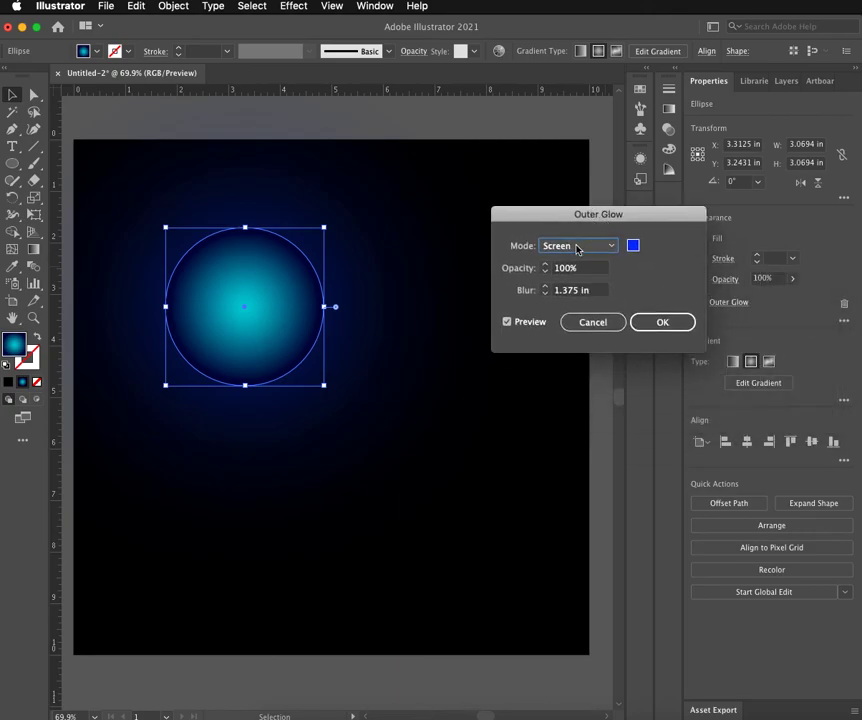
pyautogui.click(609, 327)
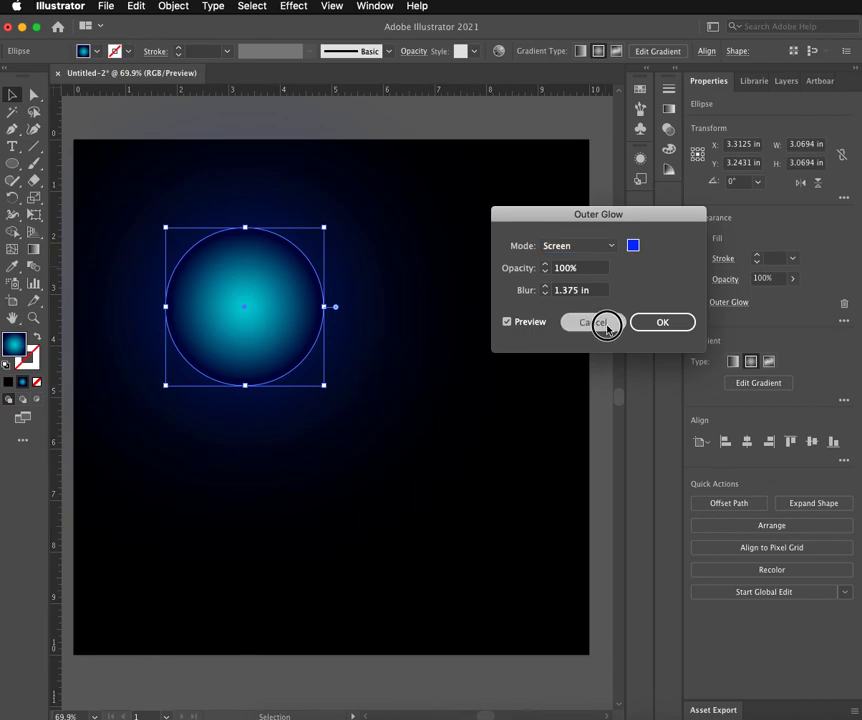
pyautogui.click(753, 81)
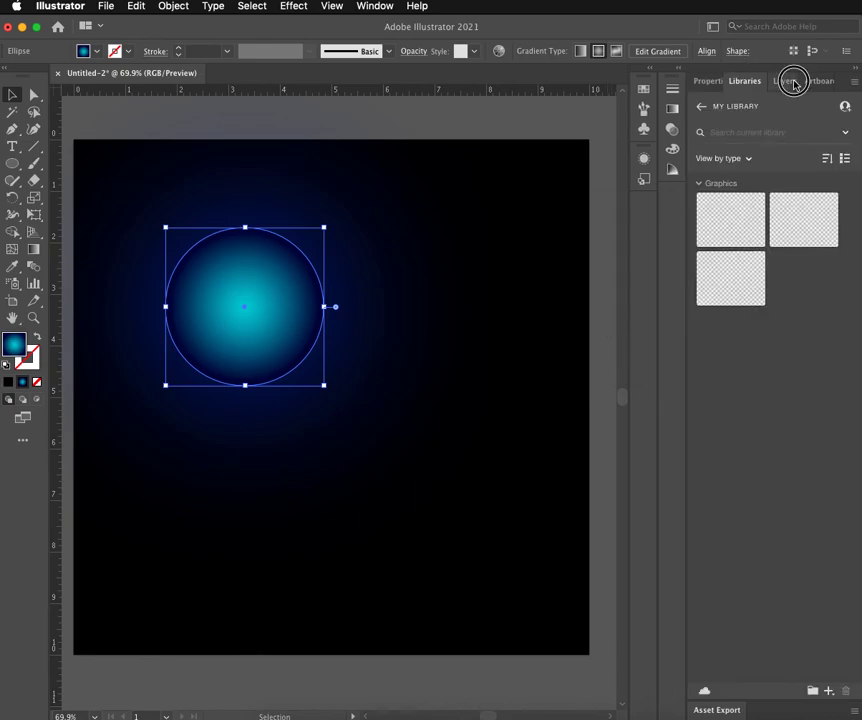
# - In Layers, move the ellipse below the black rectangle, then back above it
pyautogui.click(793, 82)
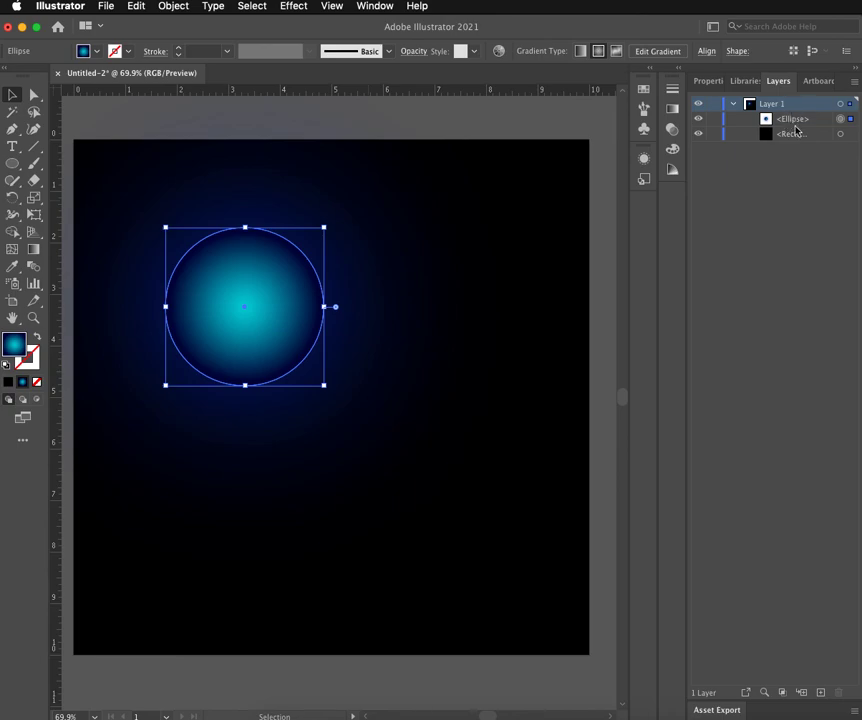
pyautogui.click(792, 119)
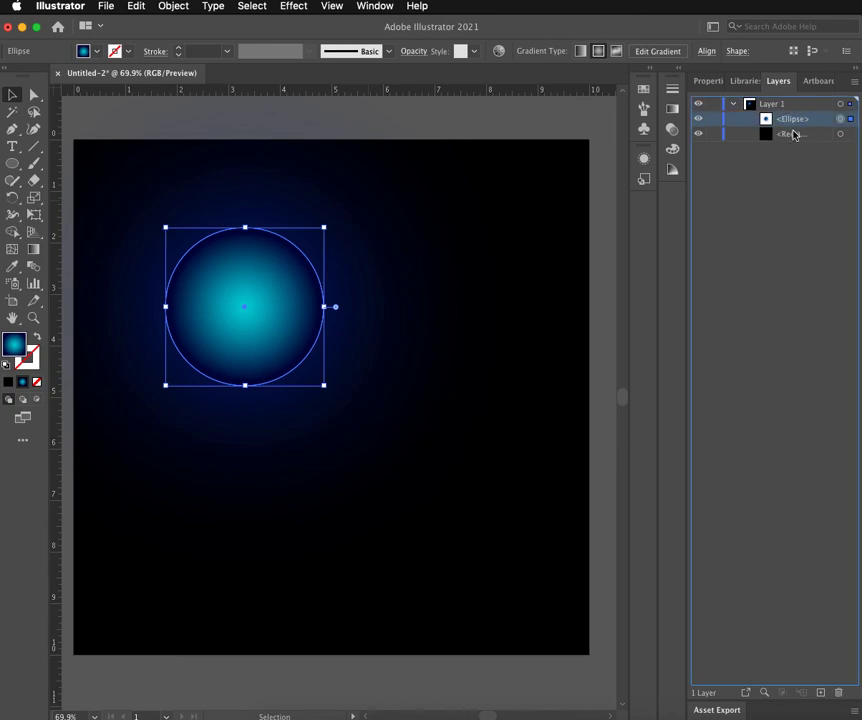
pyautogui.moveTo(790, 120); pyautogui.dragTo(789, 141)
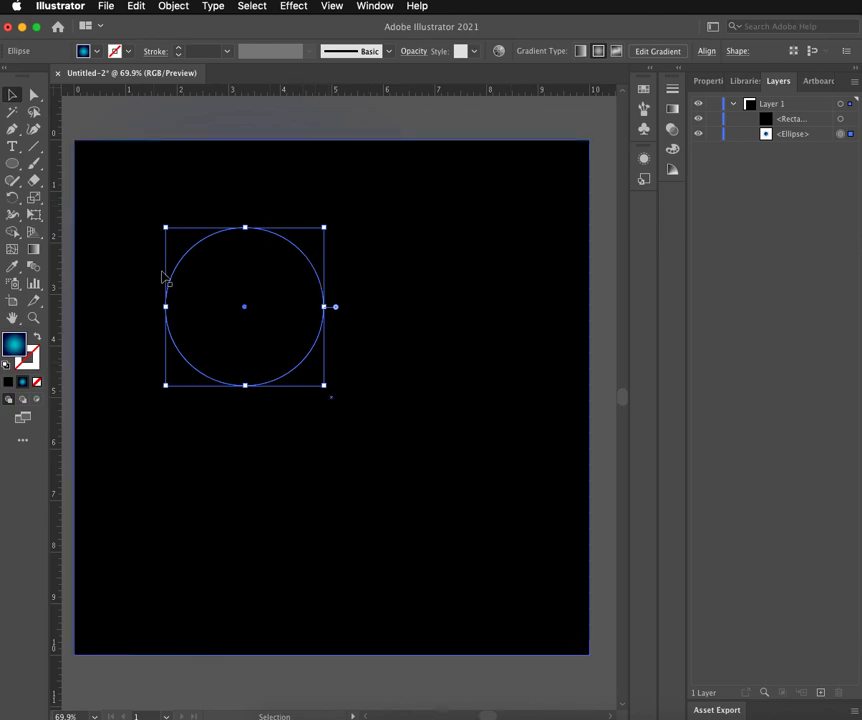
pyautogui.click(199, 196)
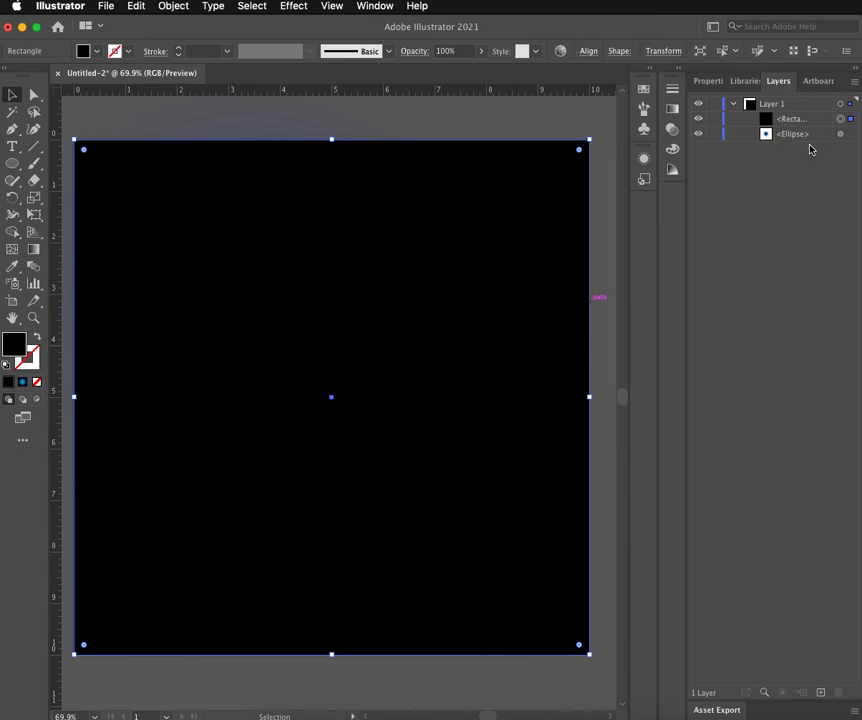
pyautogui.moveTo(785, 137); pyautogui.dragTo(789, 117)
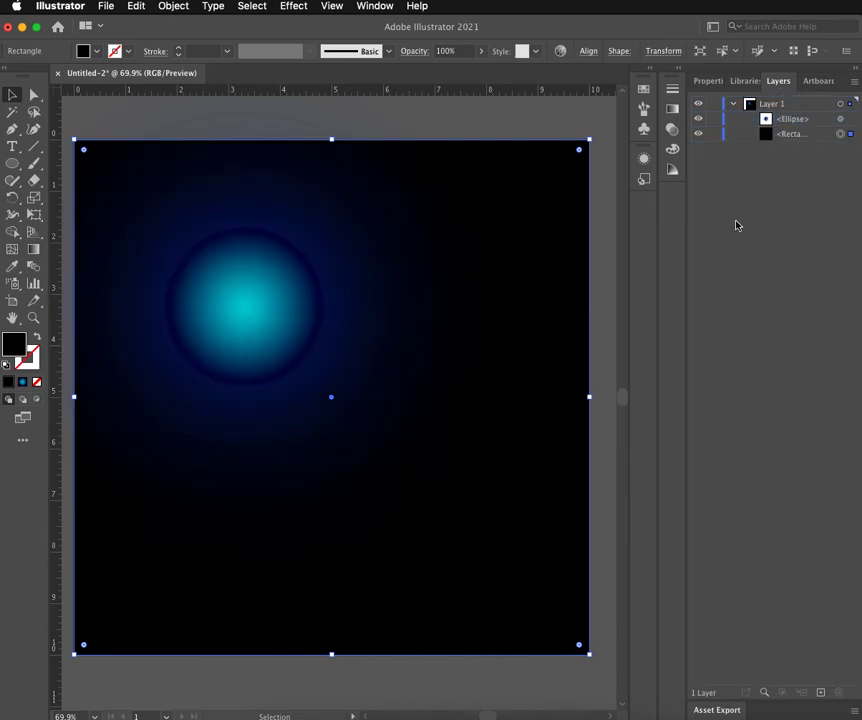
pyautogui.click(318, 285)
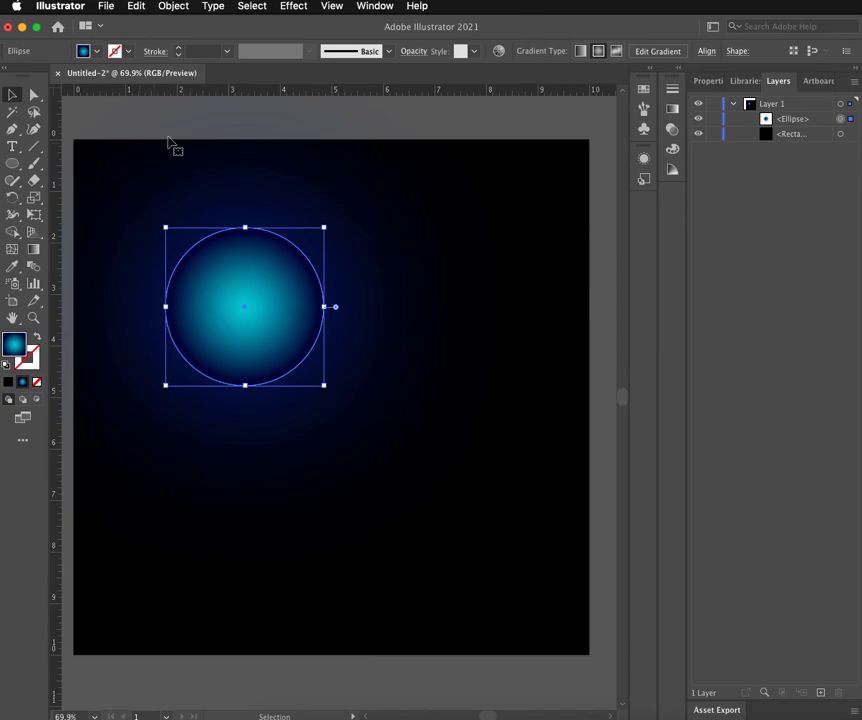
# - Deselect the planet to view the artwork, then start a Cmd+Shift+5 screen capture
pyautogui.click(610, 263)
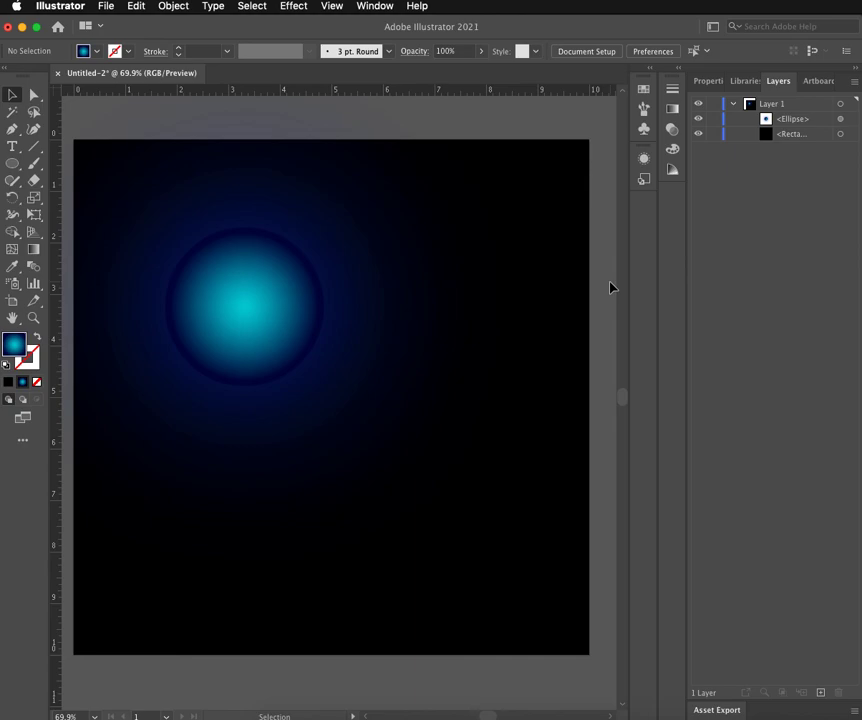
pyautogui.press('super+shift+5')
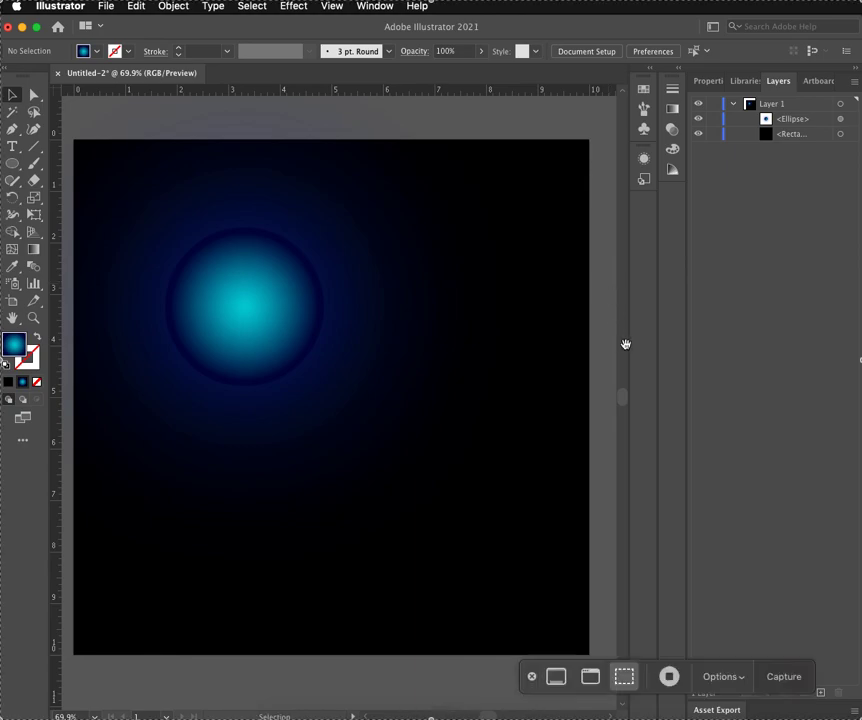